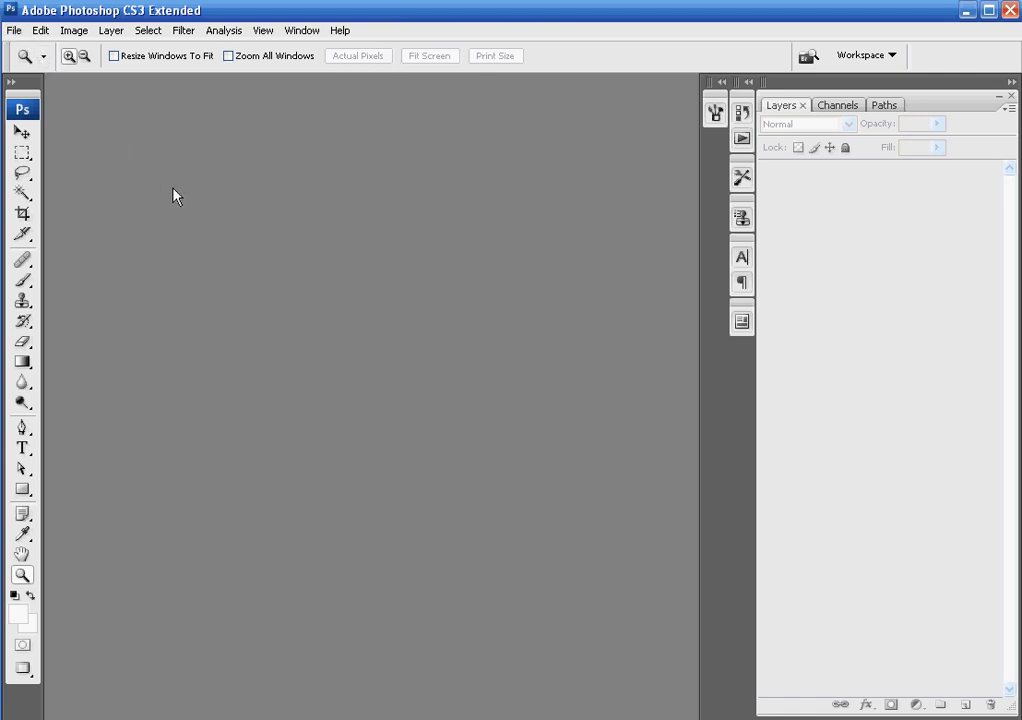
Step: Open P1010585.JPG from the Desktop, then select the Pen tool
left_click(14, 30)
left_click(60, 48)
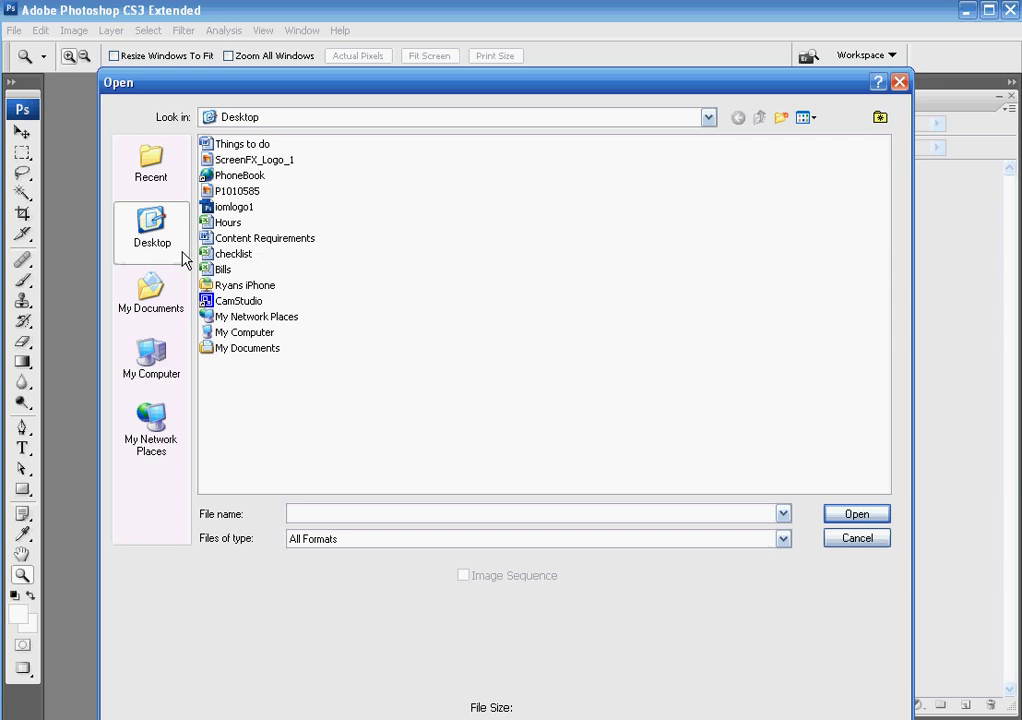
left_click(240, 191)
left_click(855, 515)
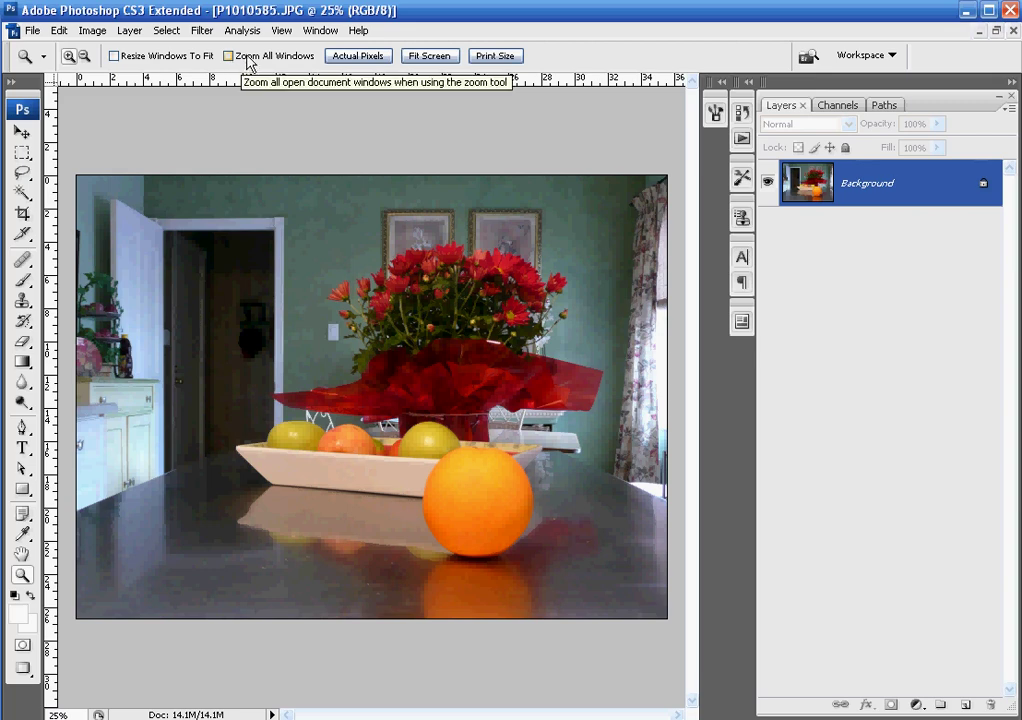
left_click(22, 427)
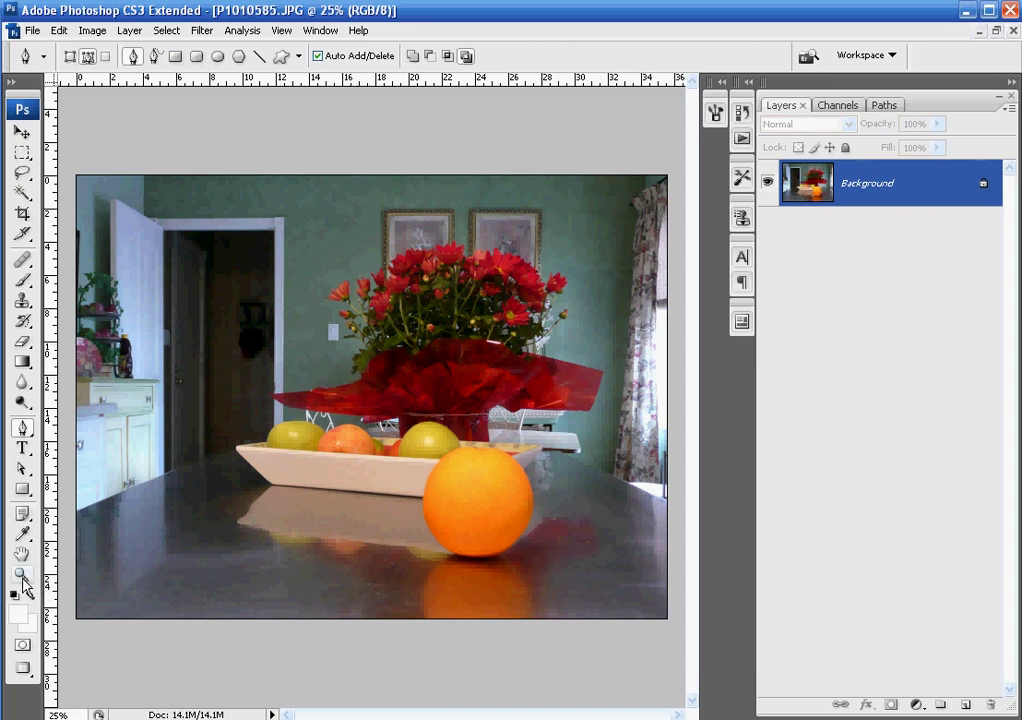
Step: Drag a Zoom tool rectangle around the orange so it fills the view
left_click(21, 577)
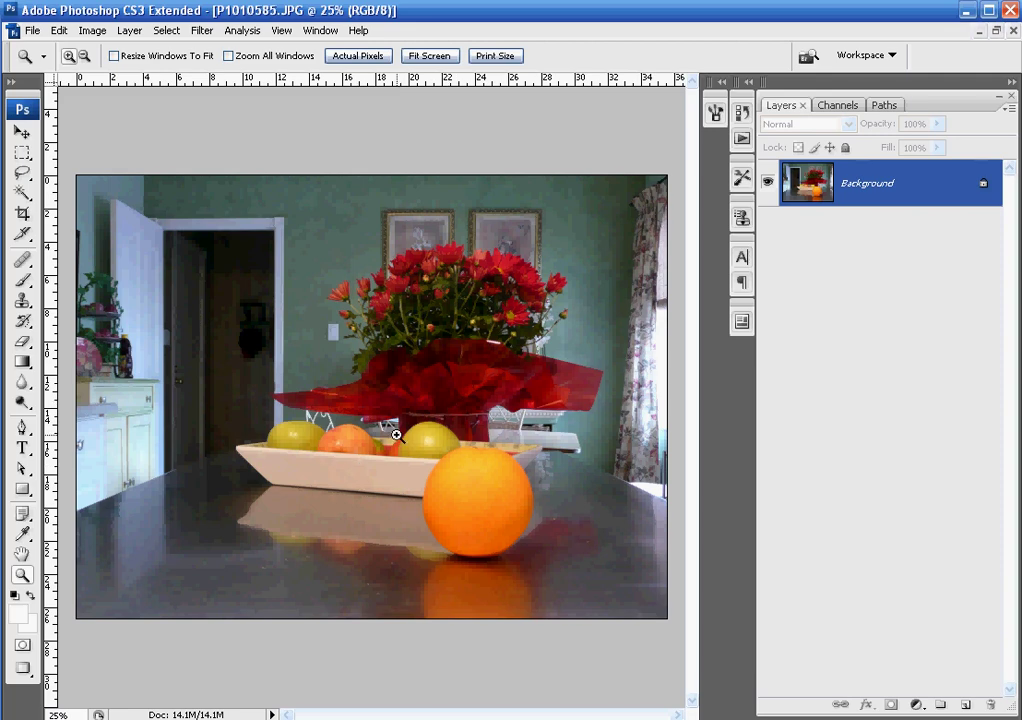
left_click_drag(395, 416, 563, 581)
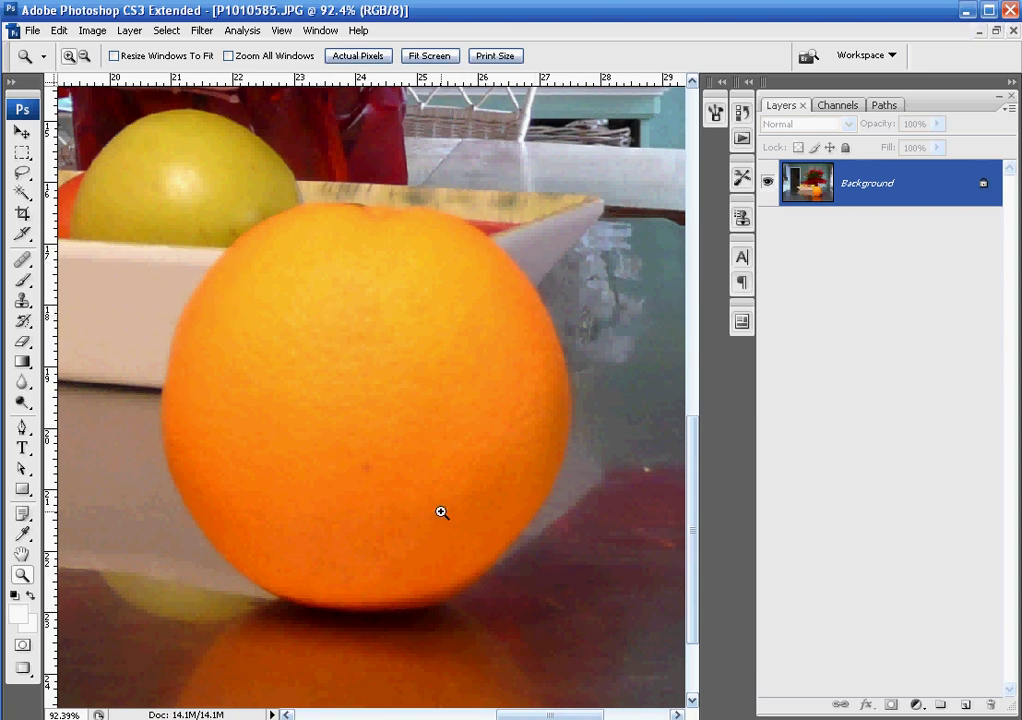
Step: Select the standard Pen tool and set its options-bar mode to Paths, not Shape Layers
left_click(22, 428)
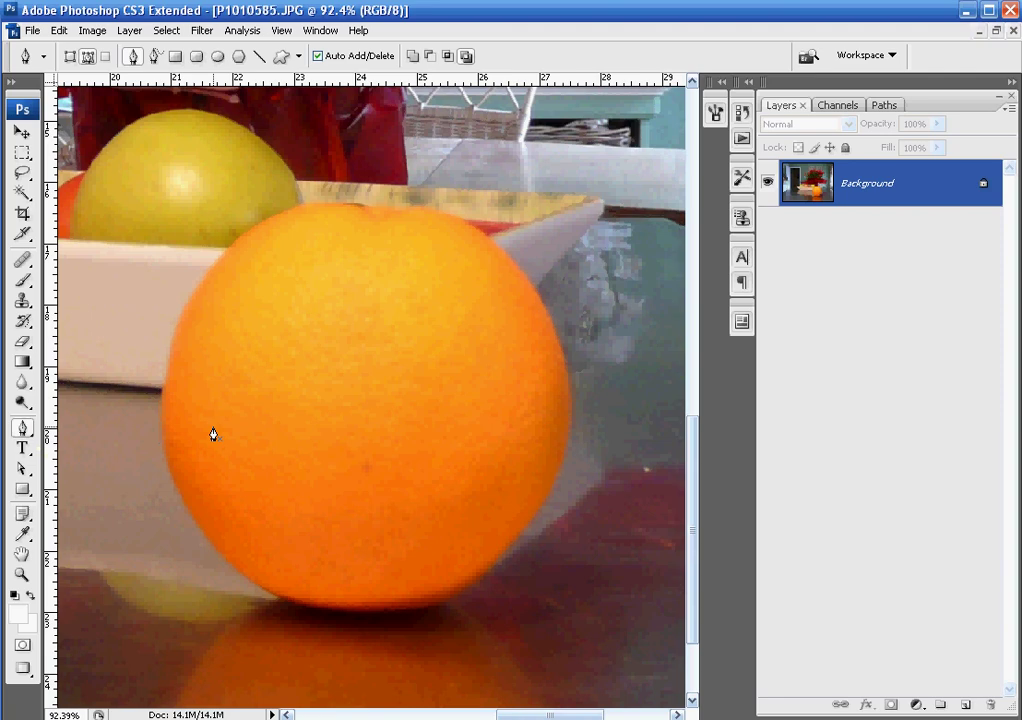
left_click(22, 428)
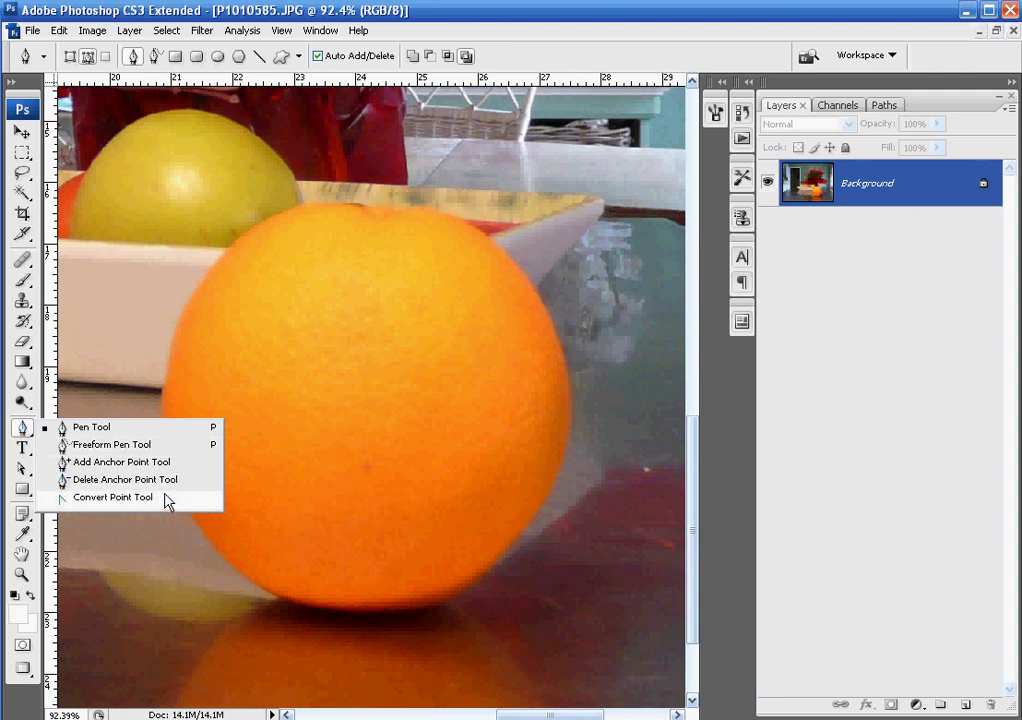
left_click(161, 431)
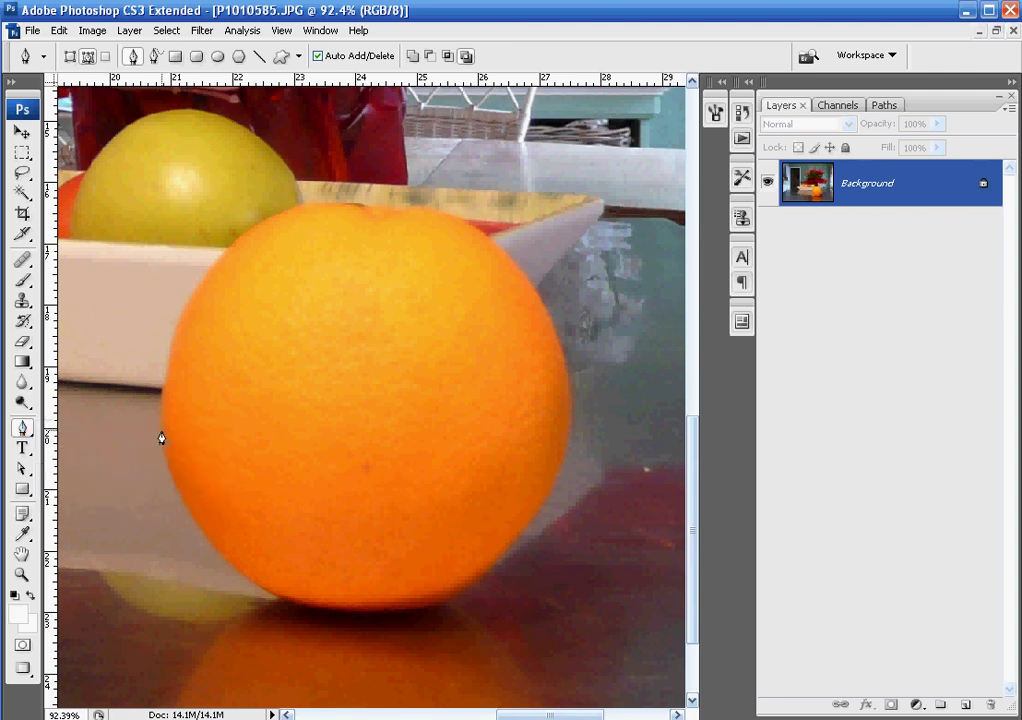
left_click(70, 57)
left_click(88, 57)
Step: Trace a closed curved pen path around the orange's top, right, bottom and left edges
left_click_drag(417, 205, 437, 210)
left_click_drag(539, 294, 588, 376)
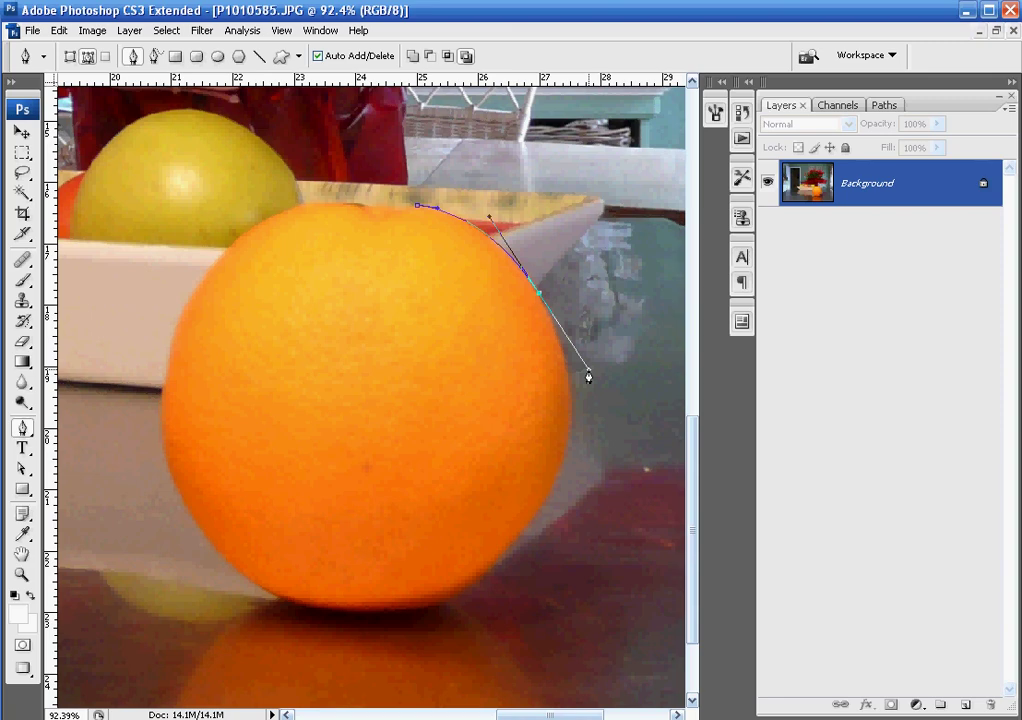
left_click_drag(588, 376, 588, 369)
left_click(571, 420)
left_click_drag(537, 514, 504, 557)
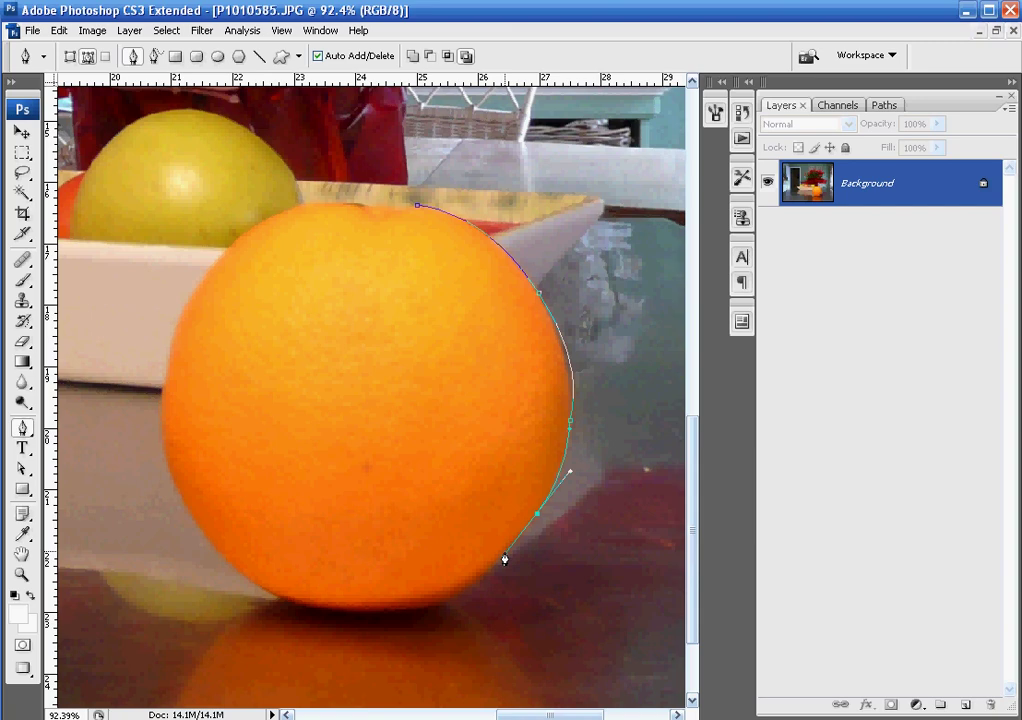
left_click_drag(460, 592, 426, 609)
left_click_drag(252, 583, 199, 545)
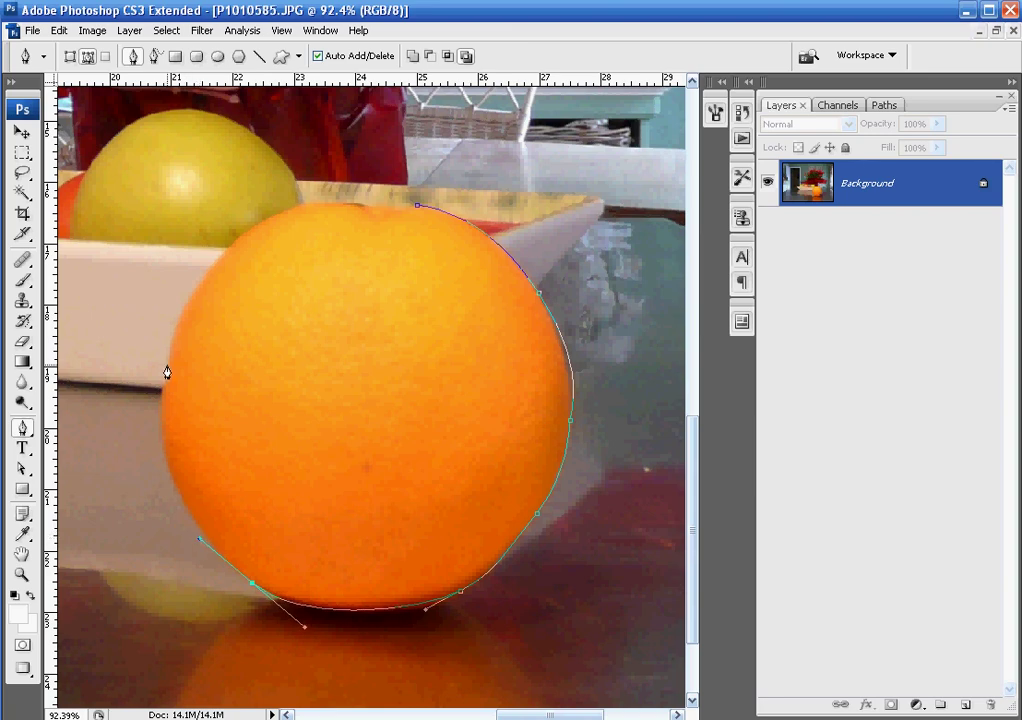
left_click_drag(166, 368, 199, 265)
left_click_drag(266, 218, 427, 205)
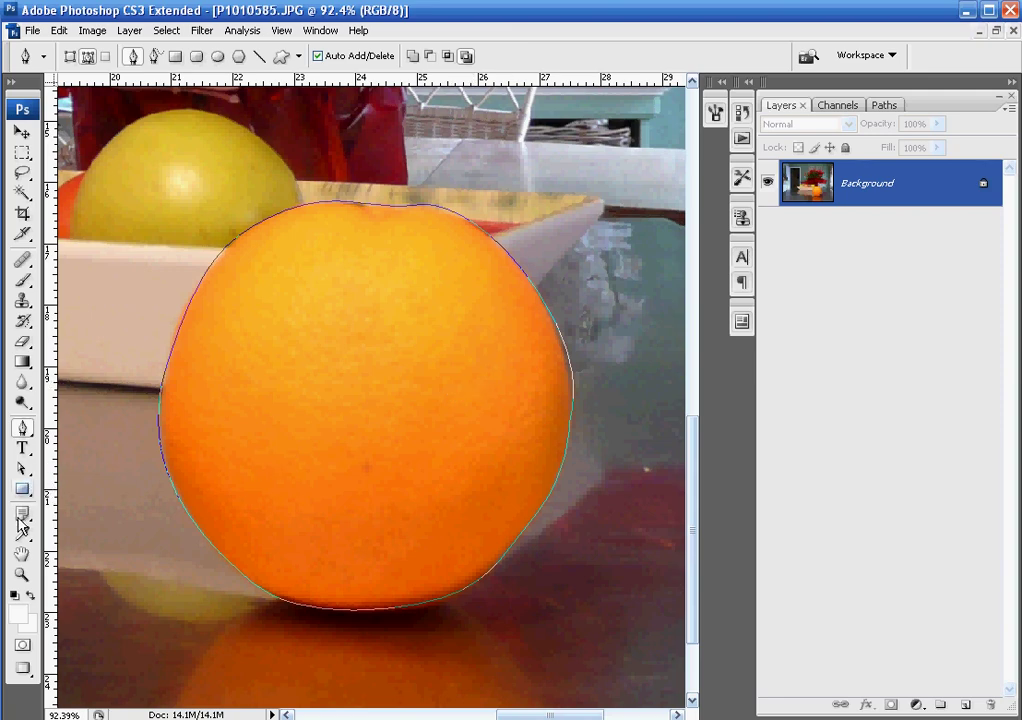
left_click_drag(22, 468, 97, 495)
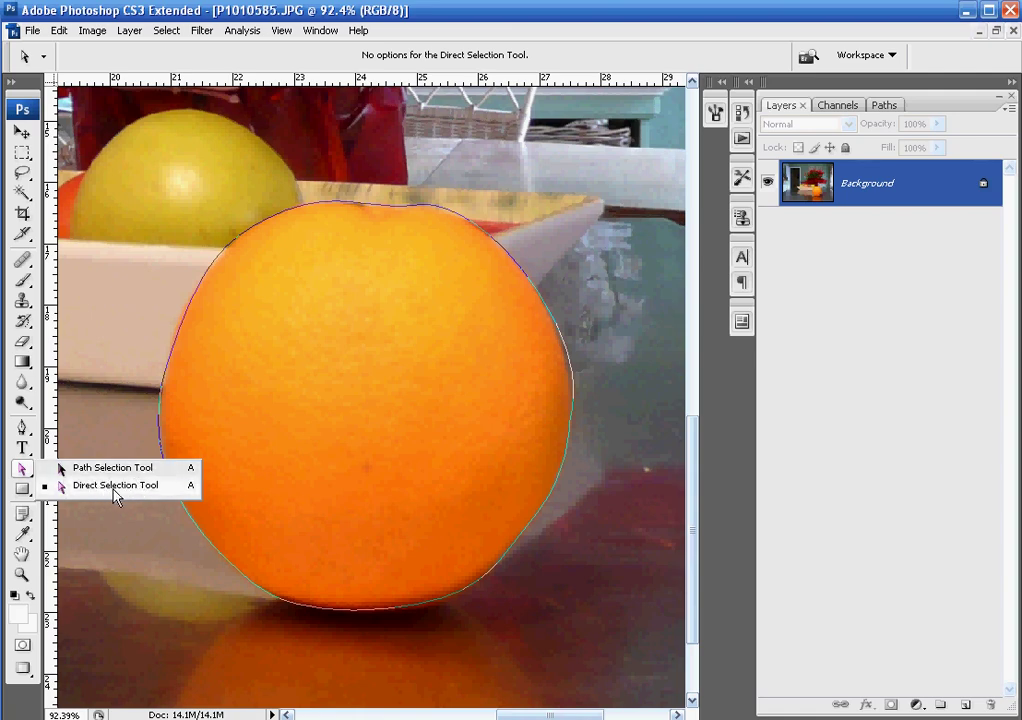
Step: With the Direct Selection tool, reshape the path's right-edge curve to fit the orange
left_click(117, 494)
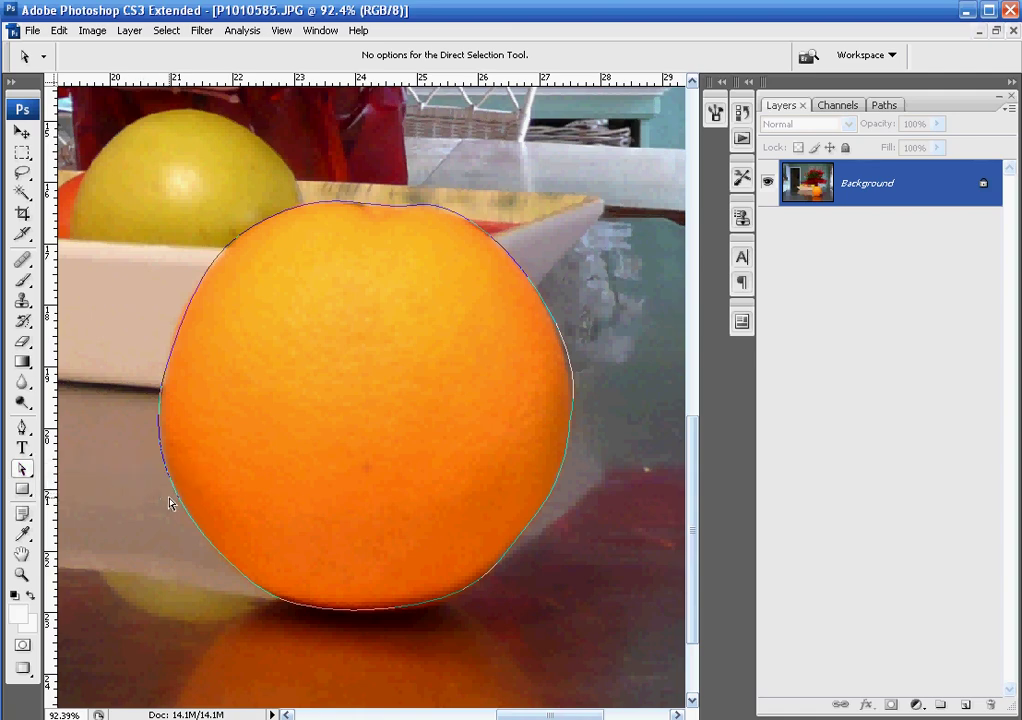
left_click(183, 330)
left_click(570, 370)
left_click_drag(568, 370, 571, 372)
mouse_move(579, 358)
left_mouse_down()
mouse_move(560, 336)
mouse_move(566, 342)
left_mouse_up()
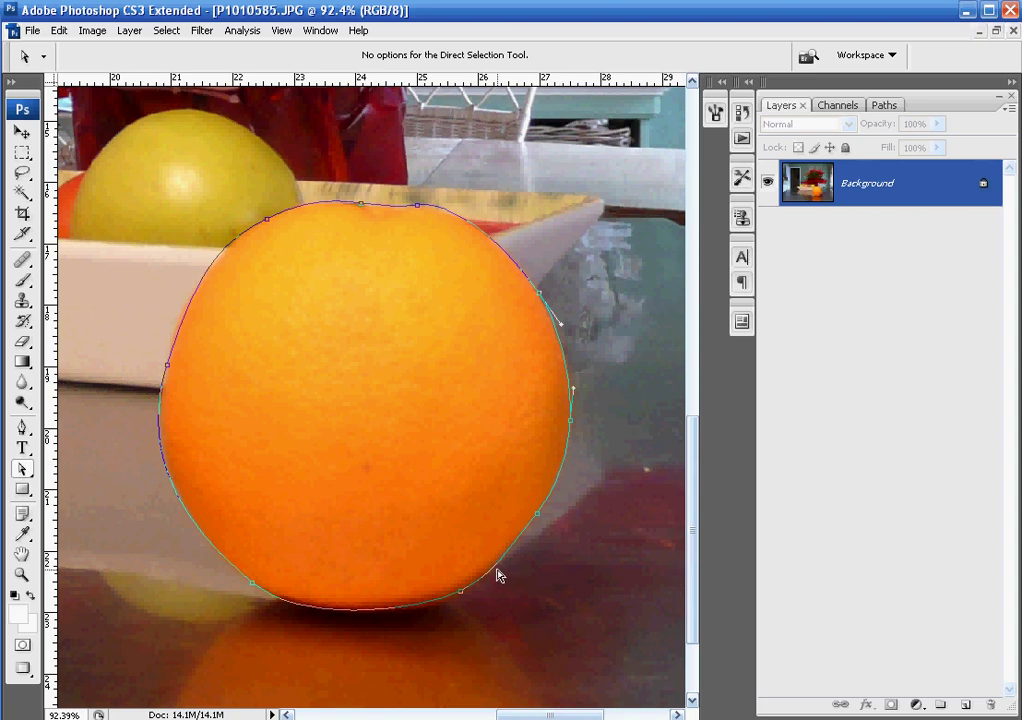
Step: Adjust the bottom, lower-left and upper-left curves and the left anchor to hug the orange
left_click_drag(429, 611, 460, 600)
left_click(460, 592)
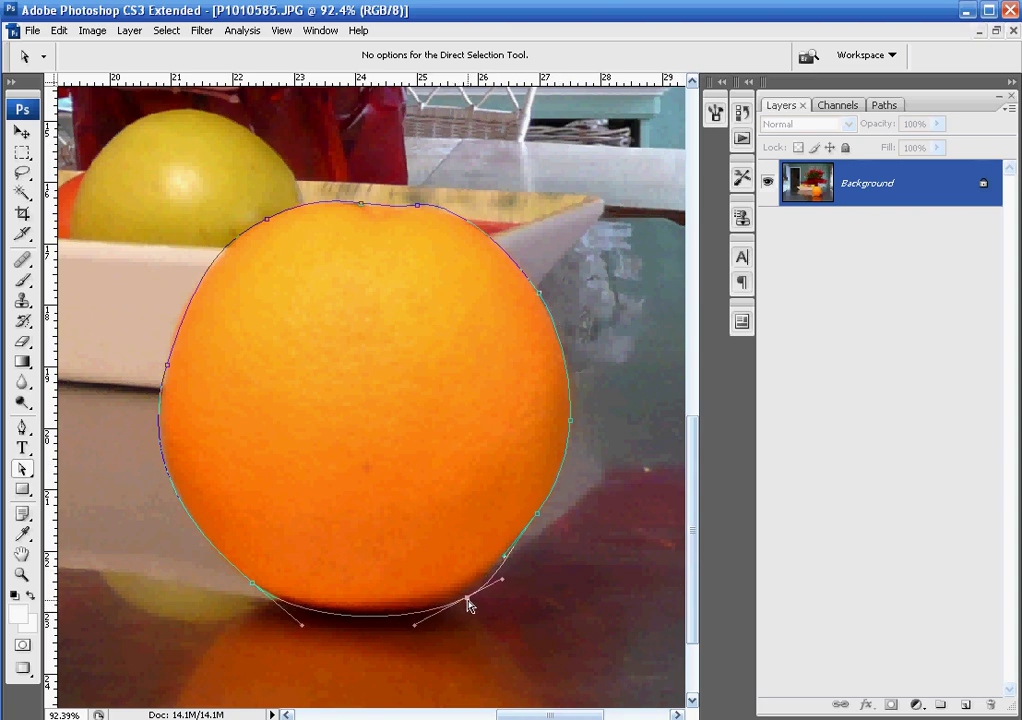
left_click(204, 542)
left_click_drag(204, 542, 211, 547)
left_click(224, 258)
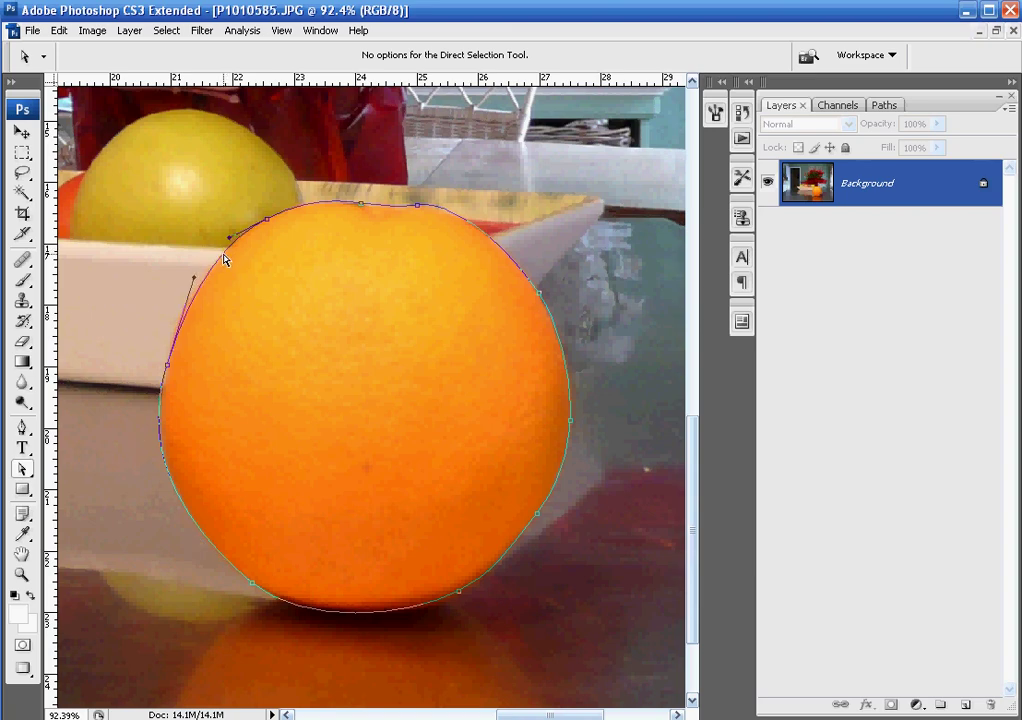
left_click_drag(197, 288, 186, 318)
left_click_drag(166, 365, 166, 363)
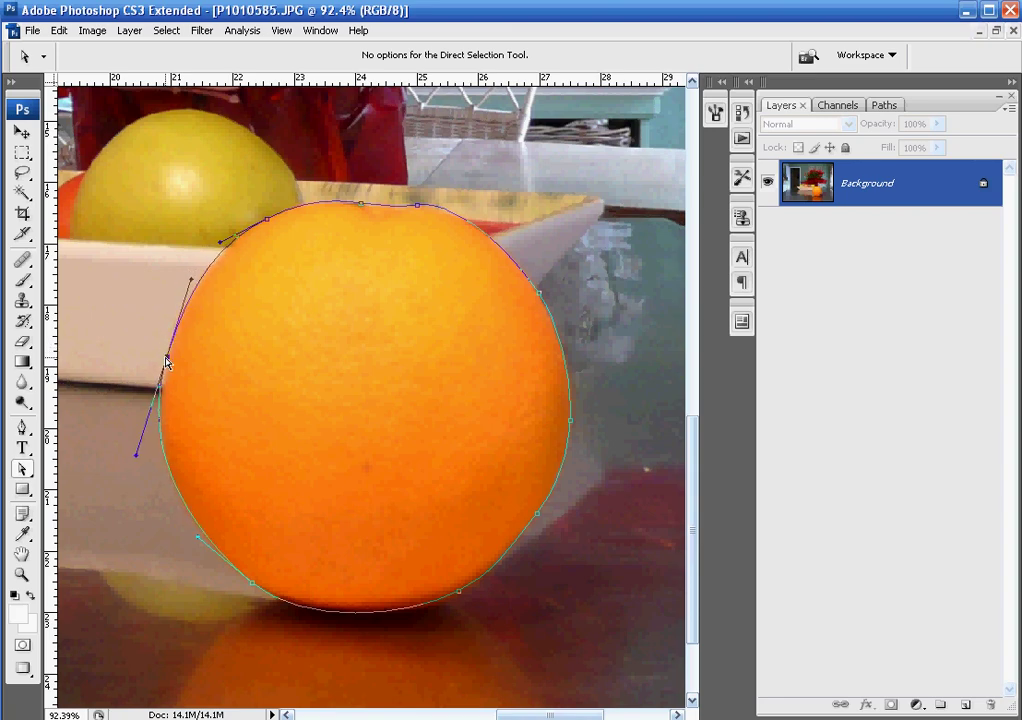
left_click(433, 207)
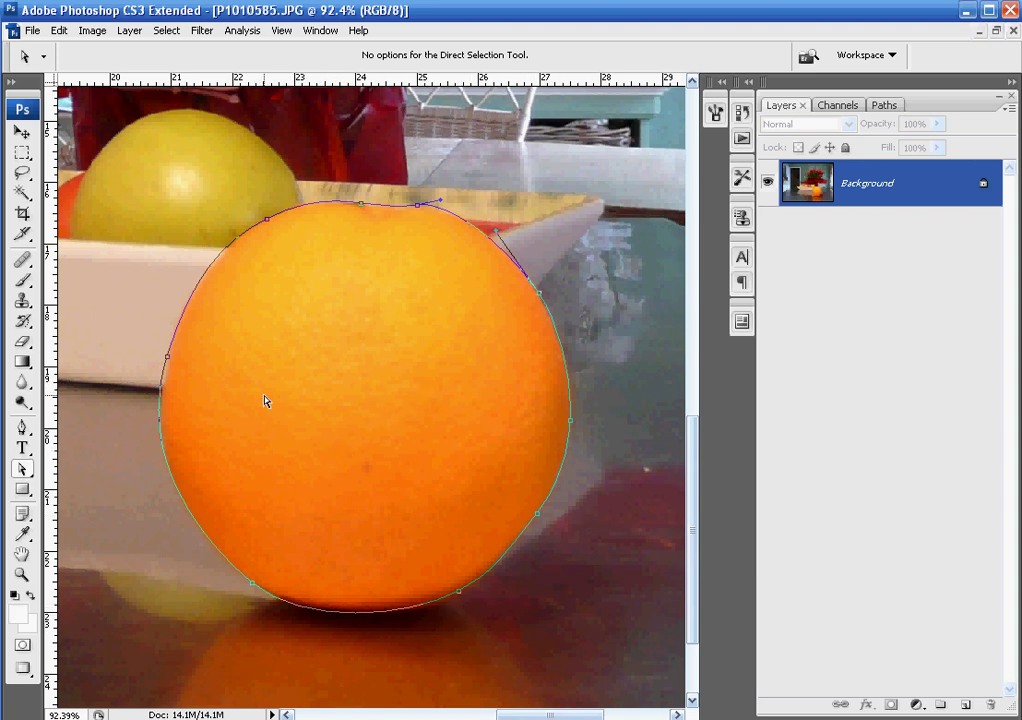
left_click(167, 360)
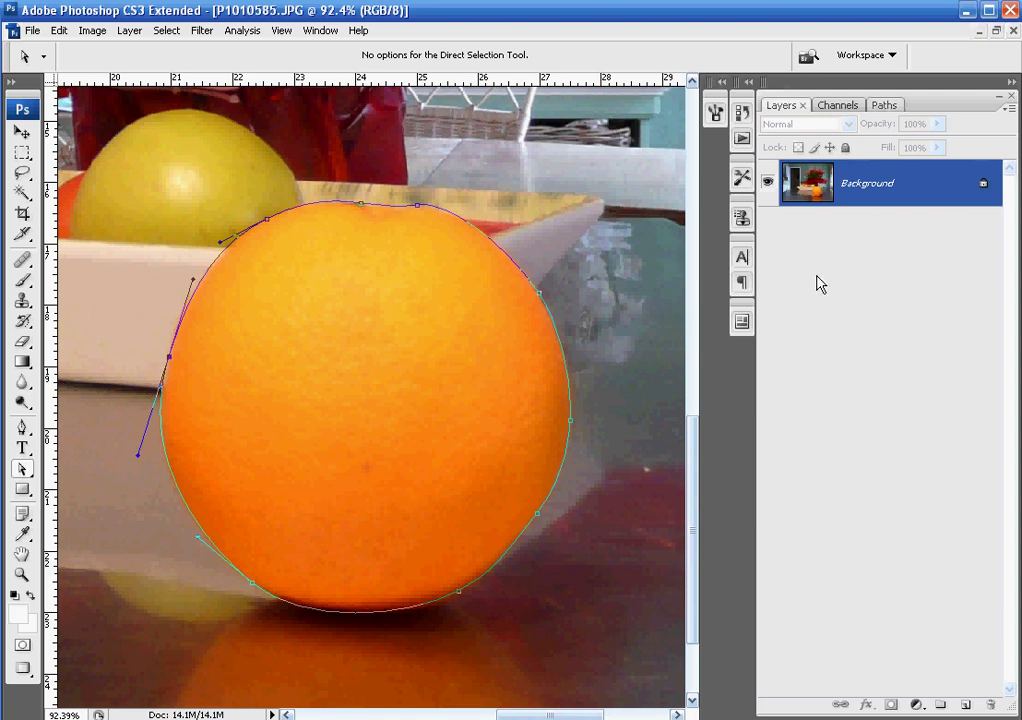
Step: Make a selection from the Work Path in the Paths panel, then switch to the Layers panel
left_click(884, 106)
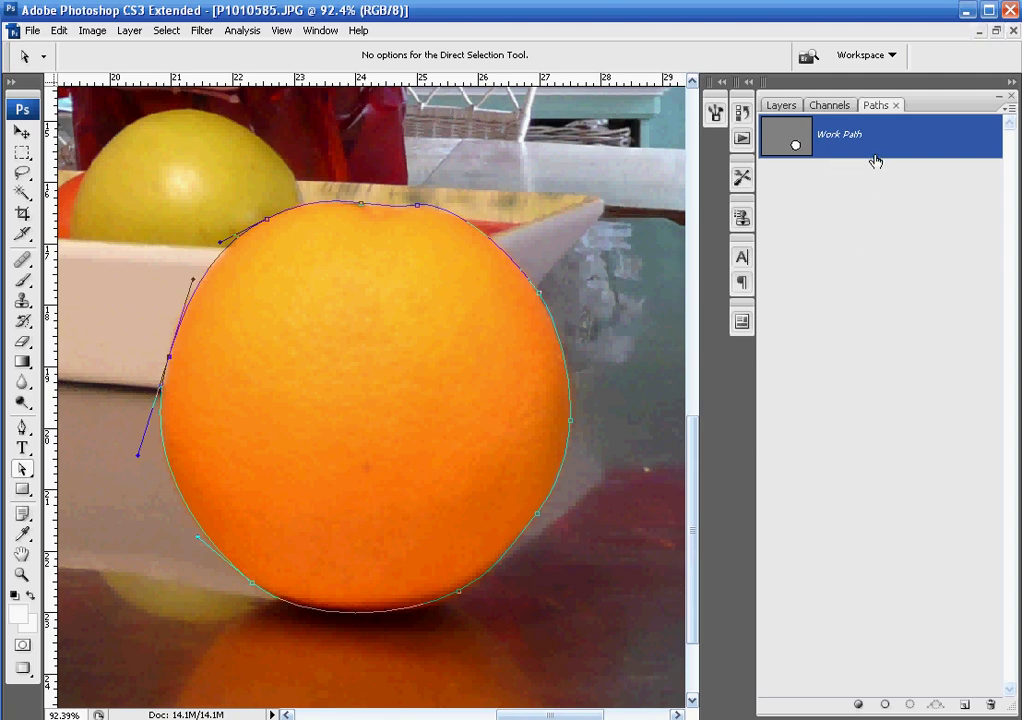
right_click(789, 139)
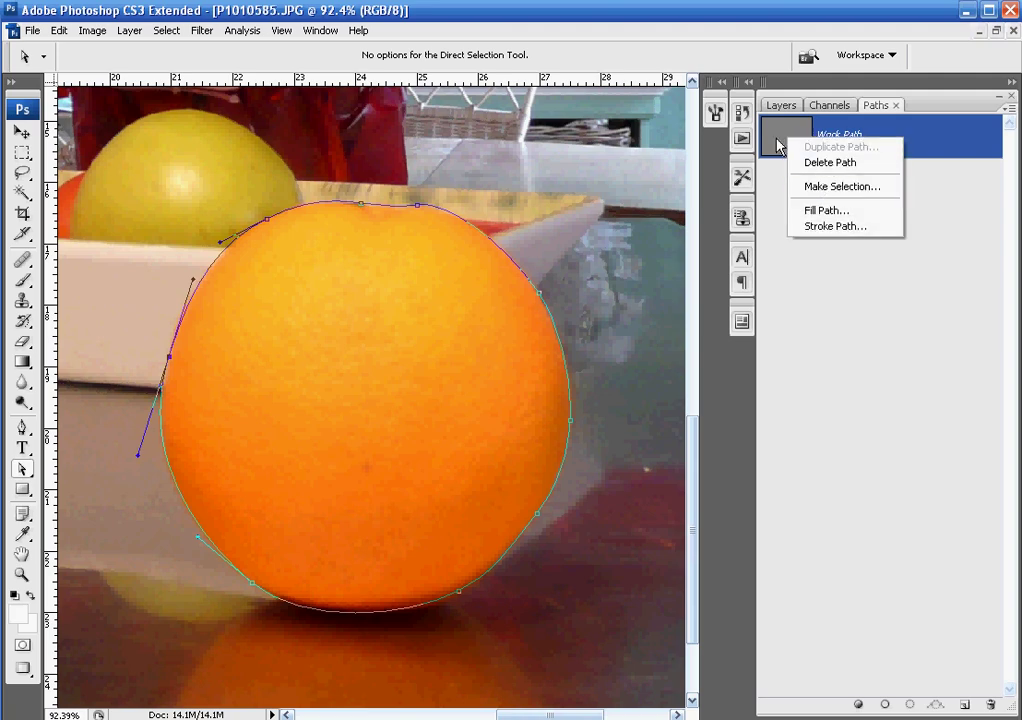
right_click(776, 137)
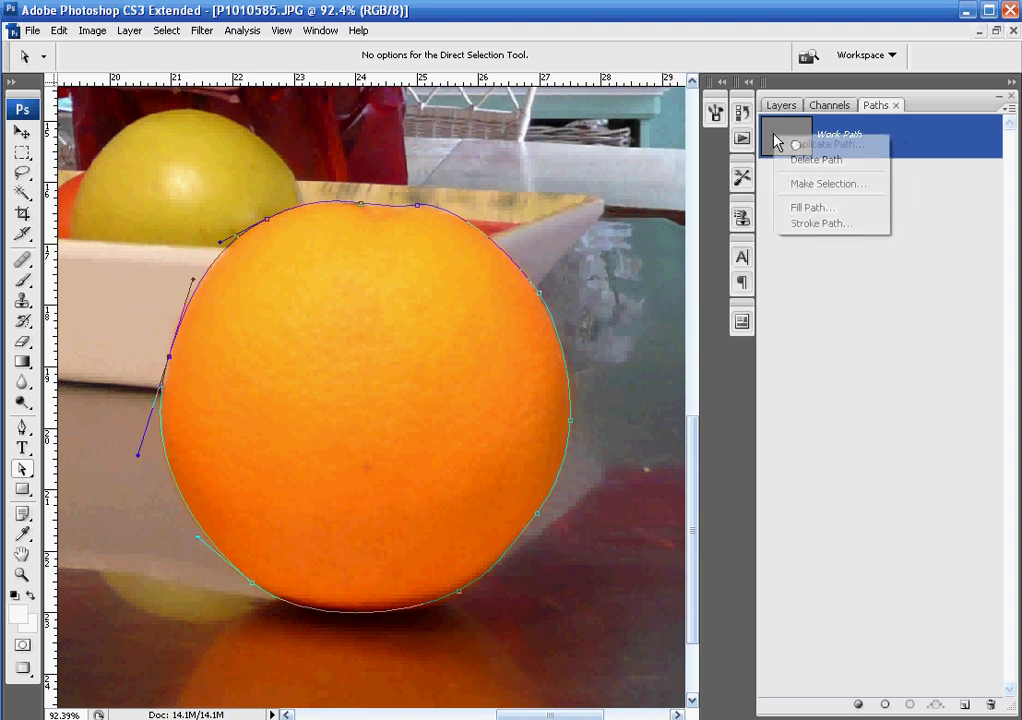
left_click(836, 186)
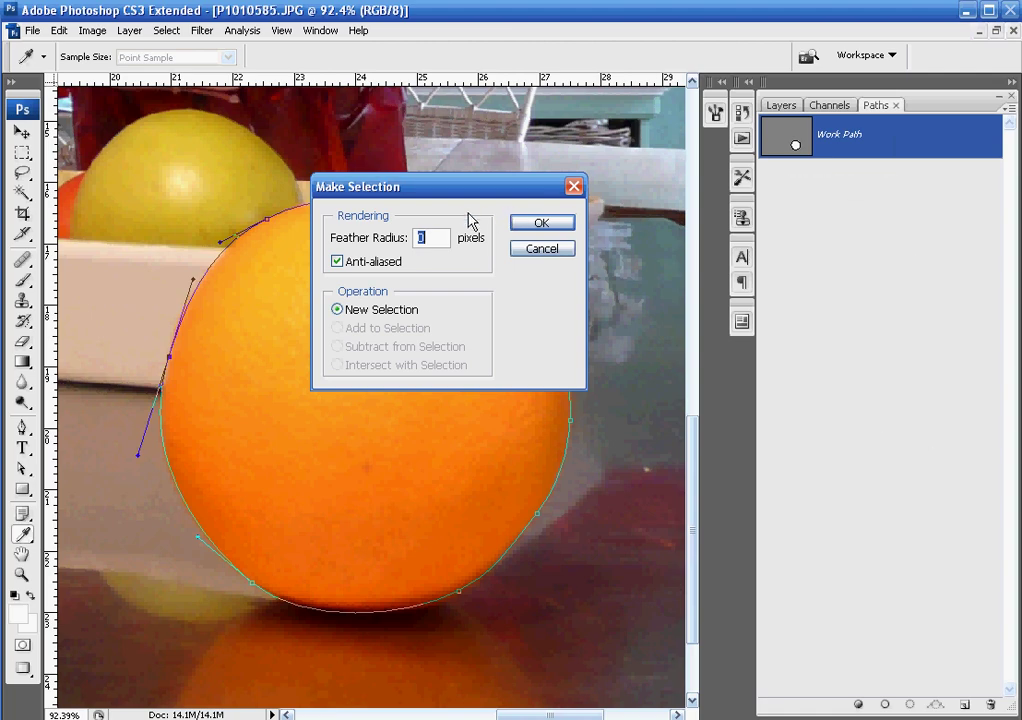
left_click_drag(466, 198, 543, 241)
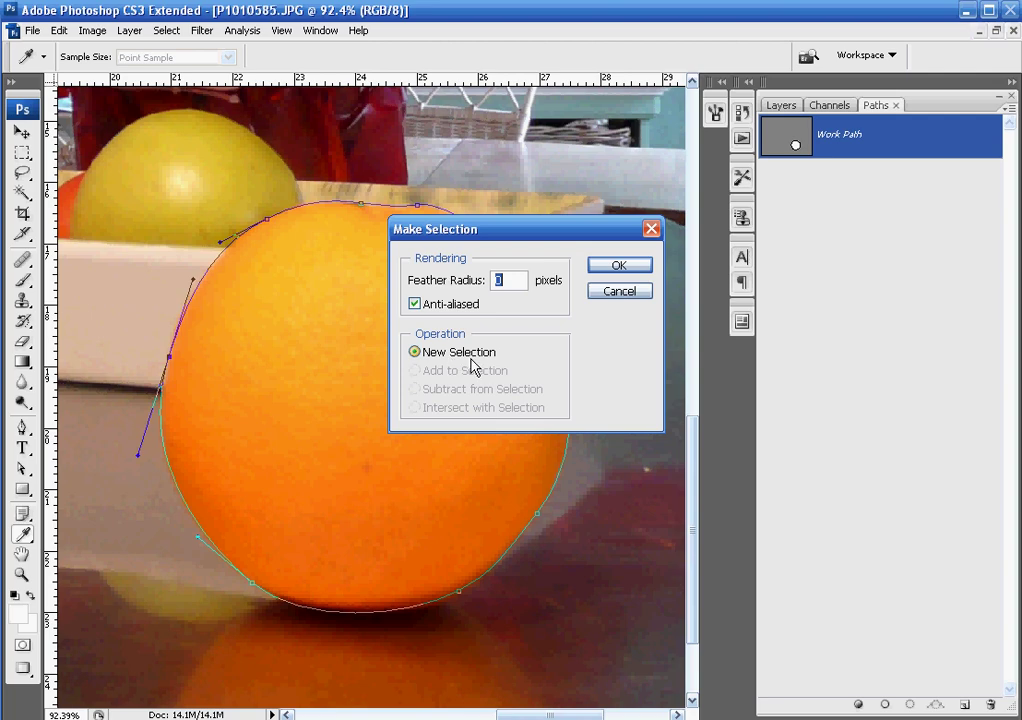
left_click(621, 266)
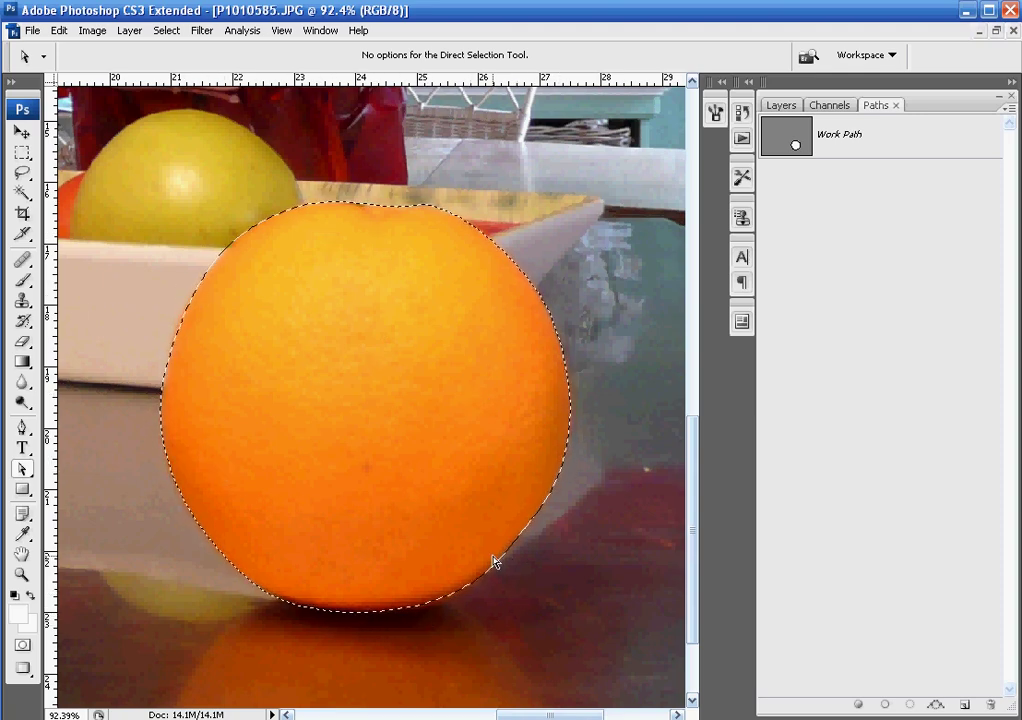
left_click(781, 106)
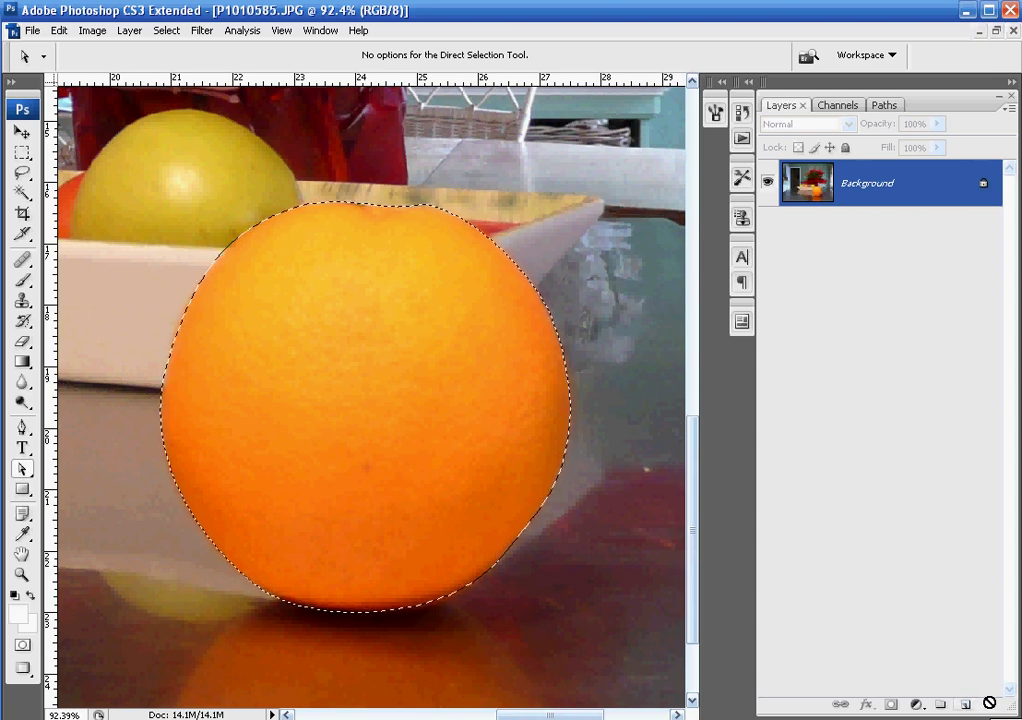
Step: Add a new empty Layer 1 above the Background
left_click(128, 31)
left_click(128, 33)
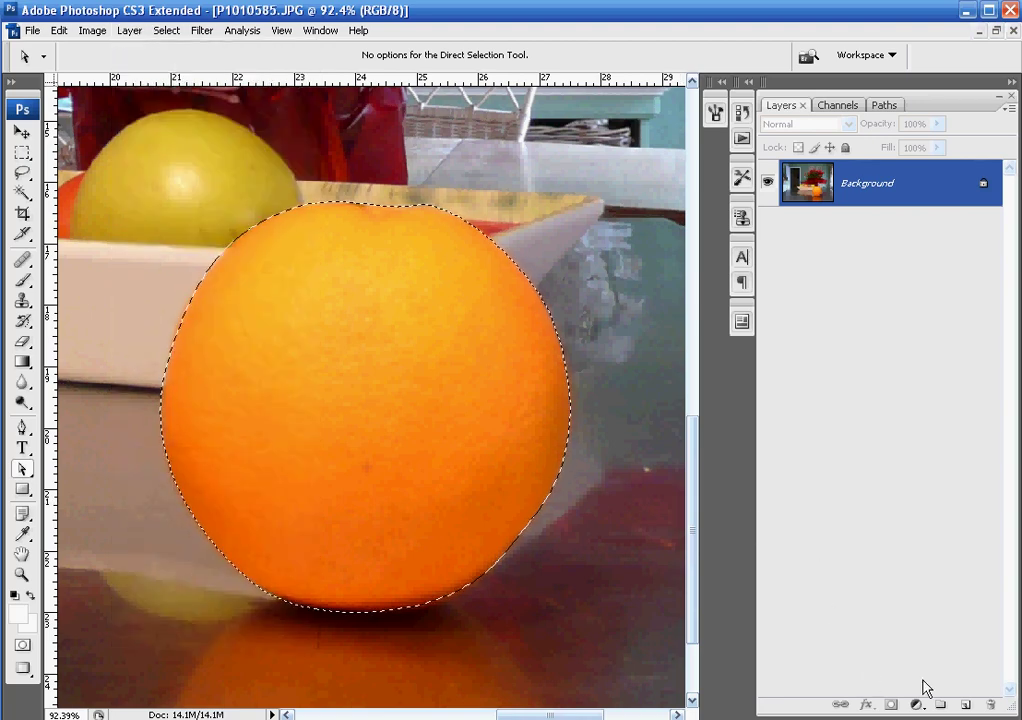
left_click(966, 705)
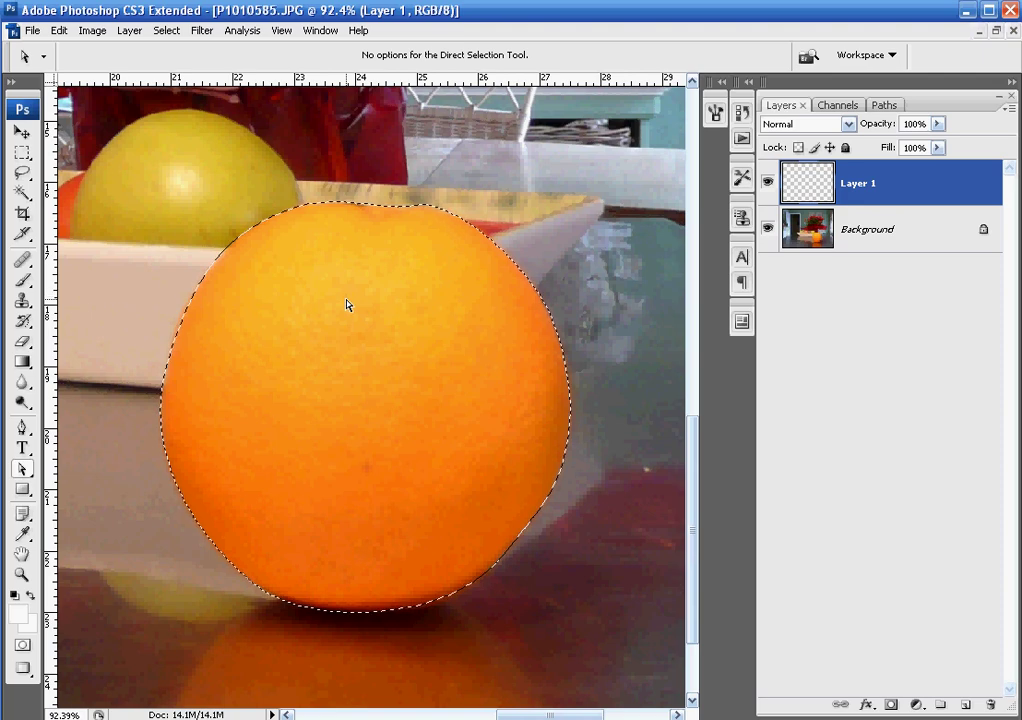
Step: Copy Merged the selected orange from Background, paste it into Layer 1, and hide Background
left_click(59, 30)
left_click(87, 150)
left_click(520, 295)
left_click(828, 237)
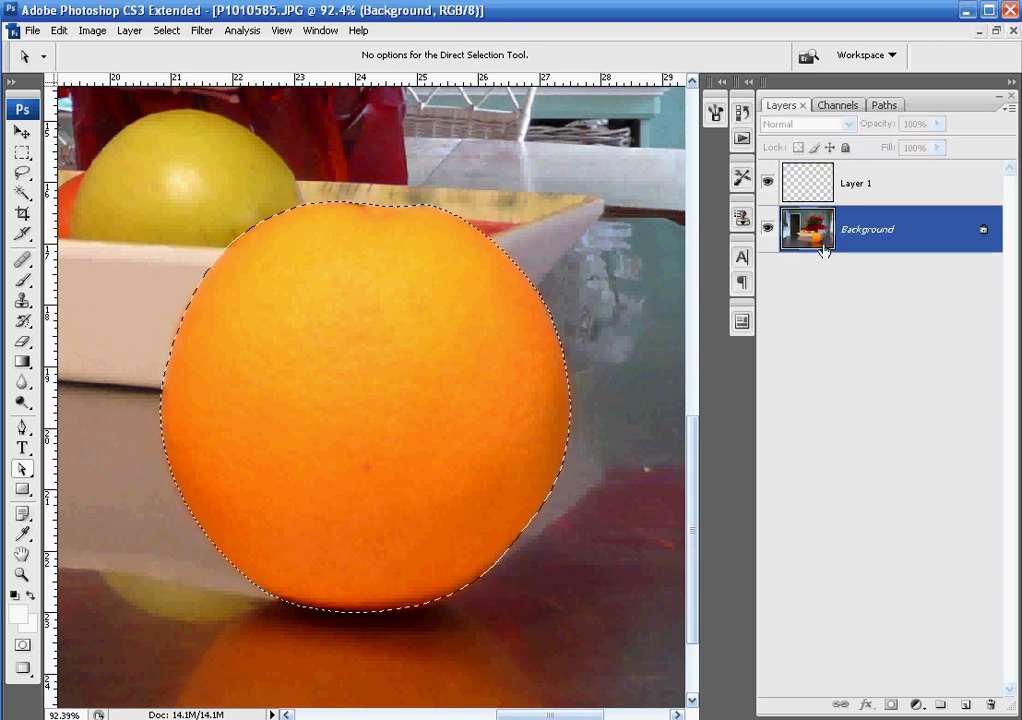
left_click(59, 30)
left_click(91, 161)
left_click(811, 184)
left_click(59, 30)
left_click(87, 178)
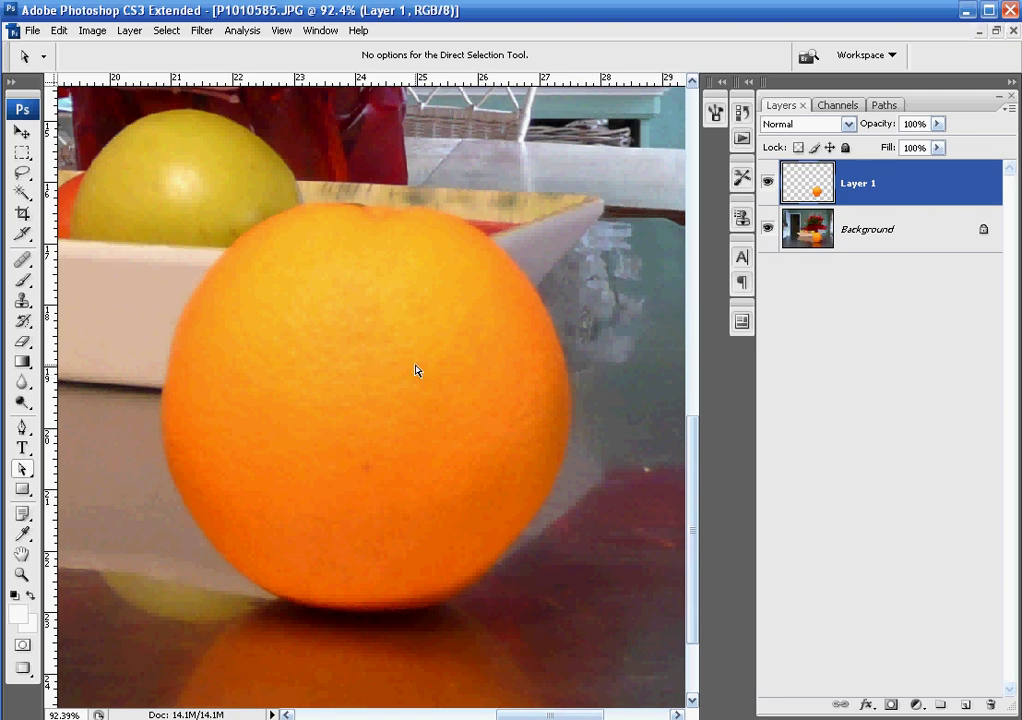
left_click(768, 230)
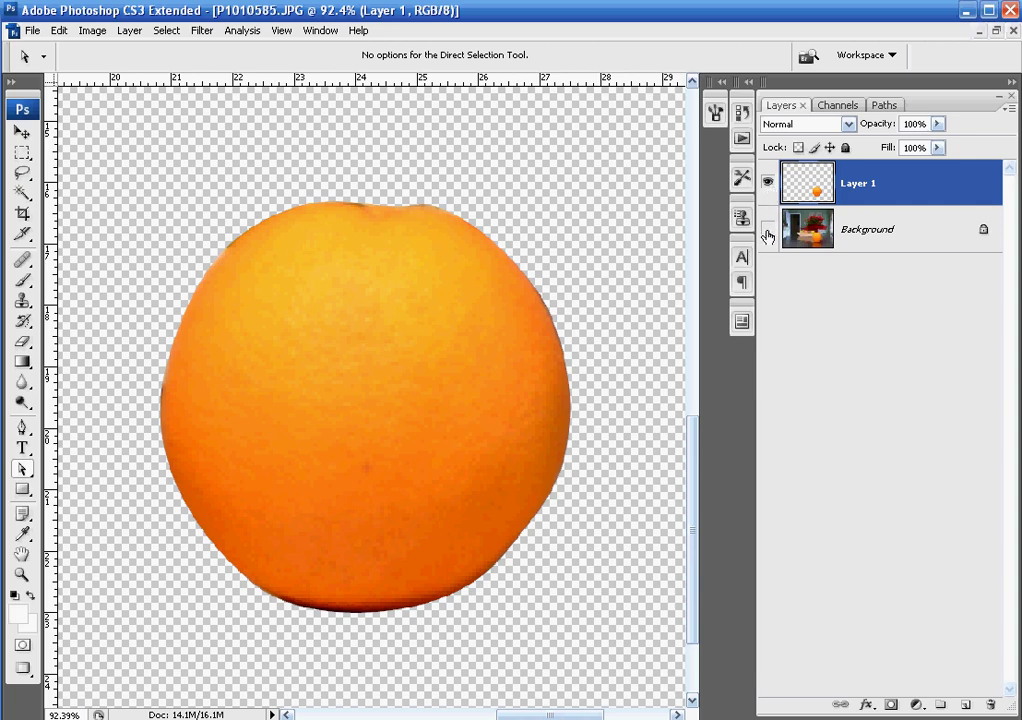
Step: Make Background visible again and use Fit on Screen, toggling Background's visibility to compare
left_click(767, 230)
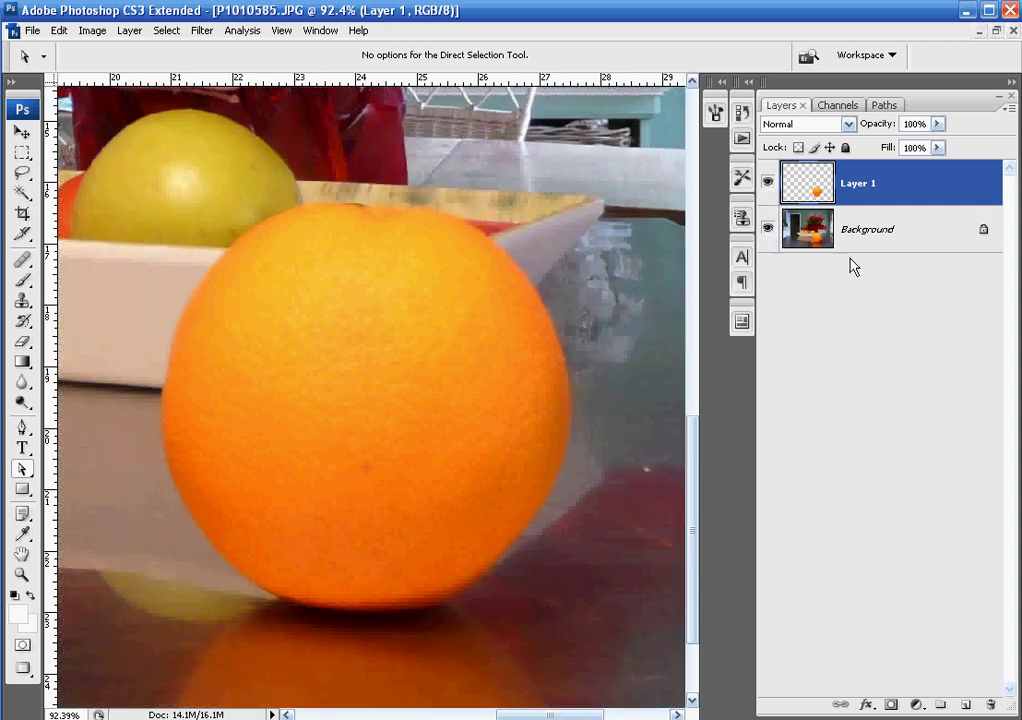
left_click(22, 576)
right_click(240, 535)
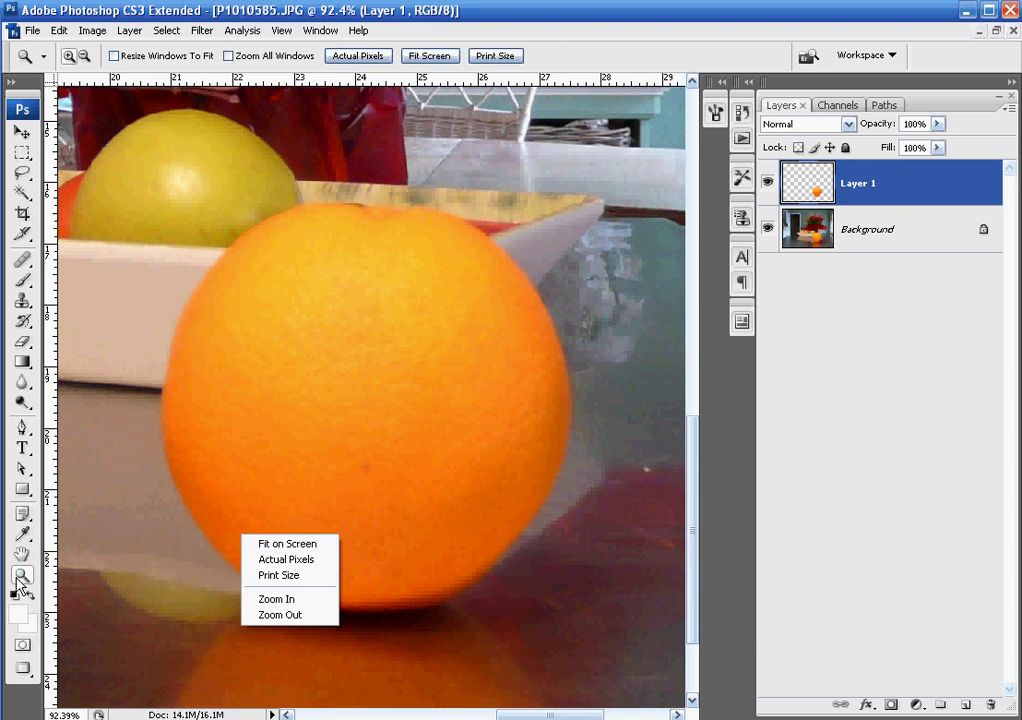
left_click(290, 543)
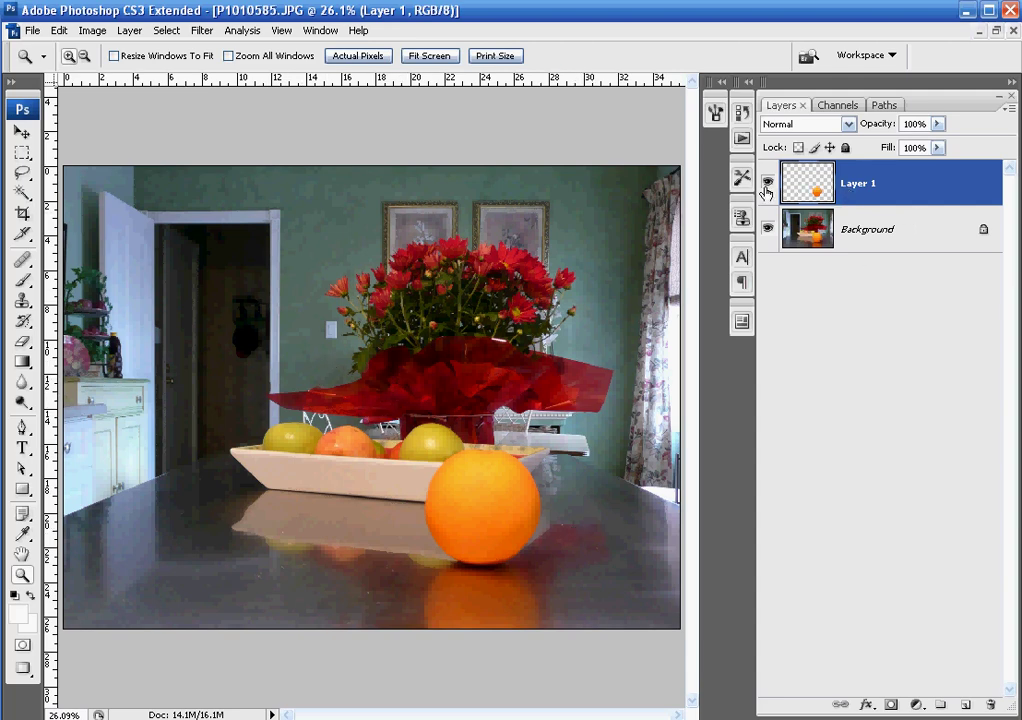
left_click(767, 229)
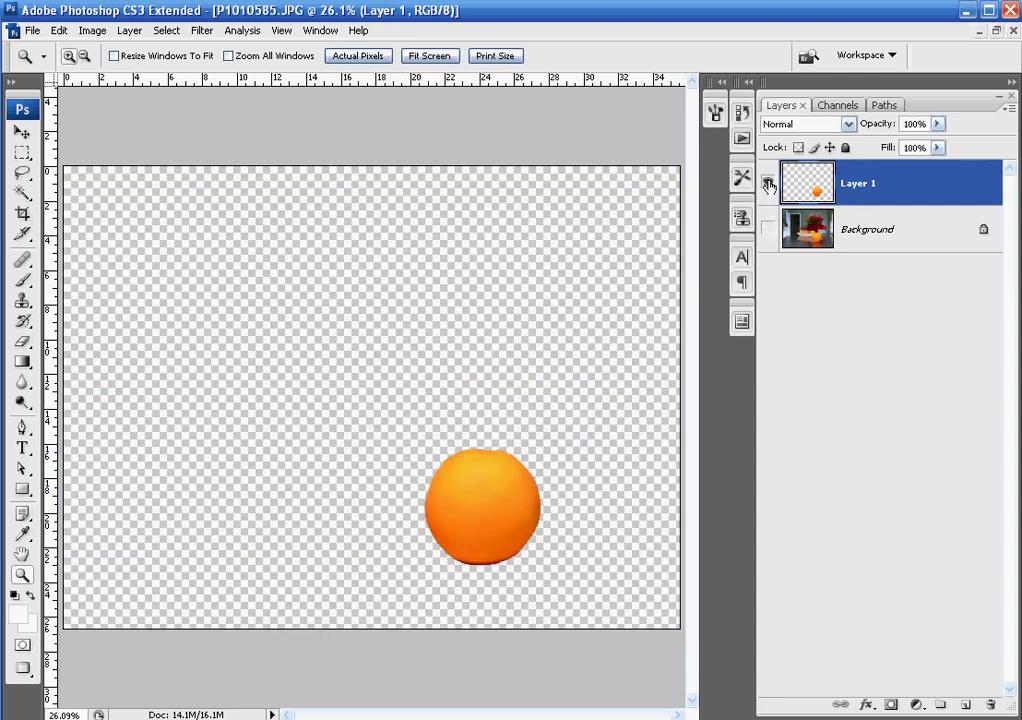
left_click(767, 230)
left_click(768, 230)
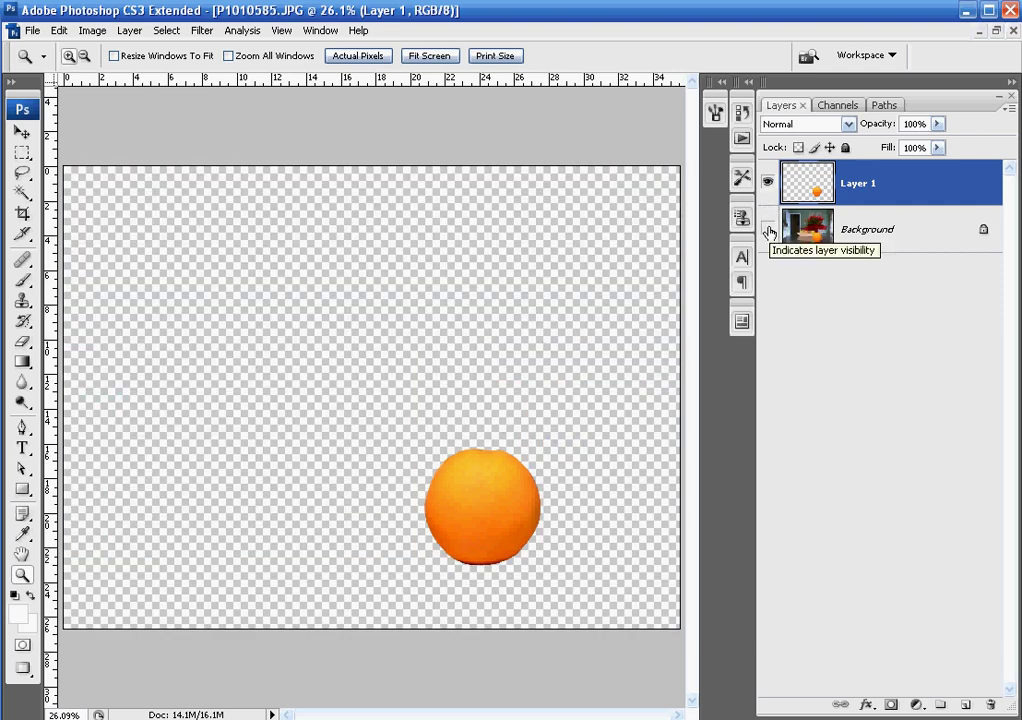
left_click(768, 230)
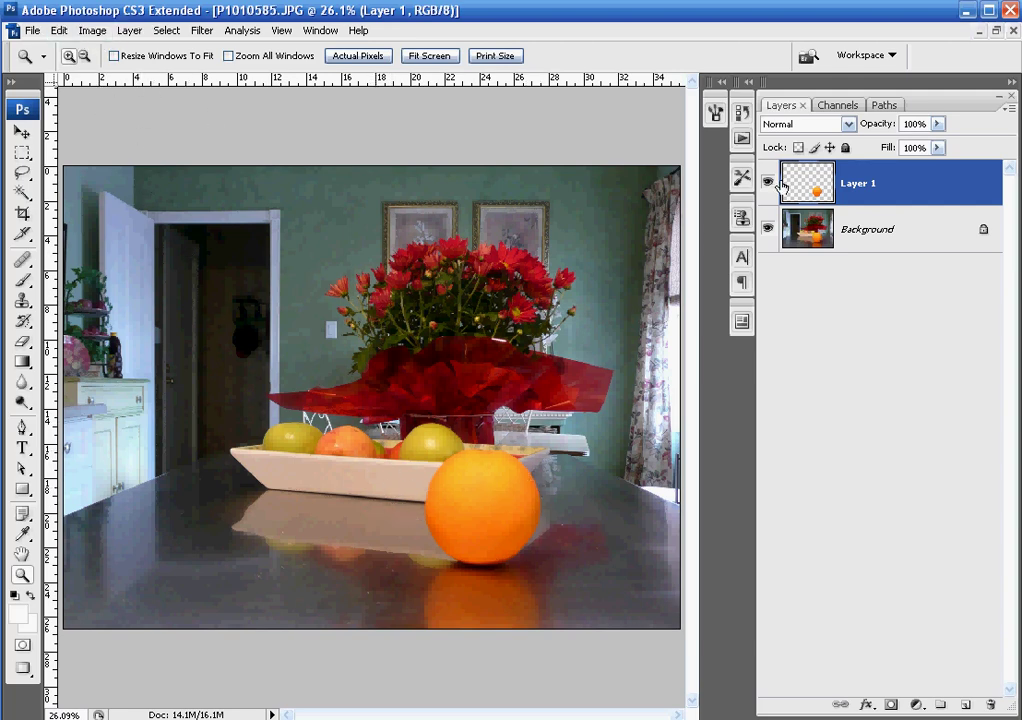
Step: Apply Black & White to the Background layer, adjusting the Reds slider before accepting
left_click(829, 236)
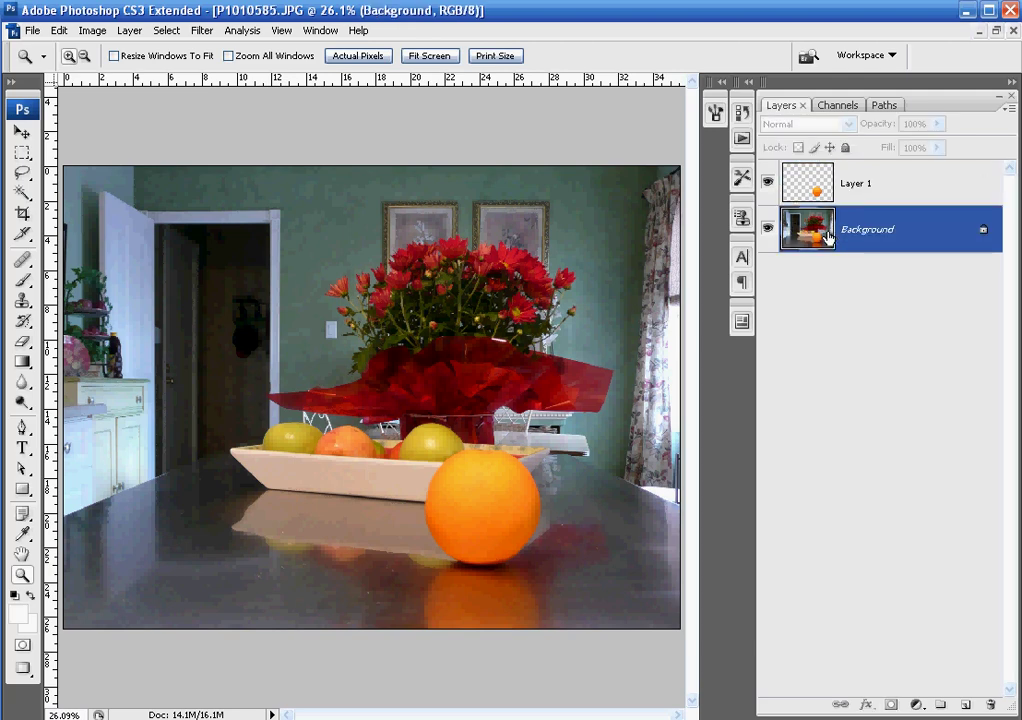
left_click(129, 30)
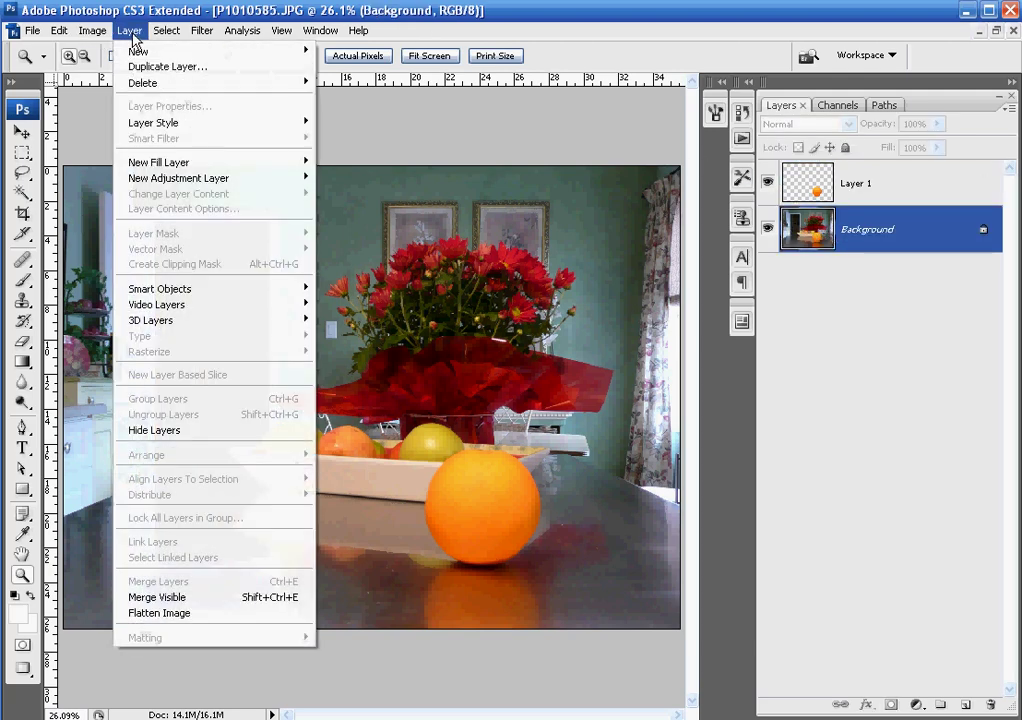
mouse_move(94, 31)
mouse_move(105, 75)
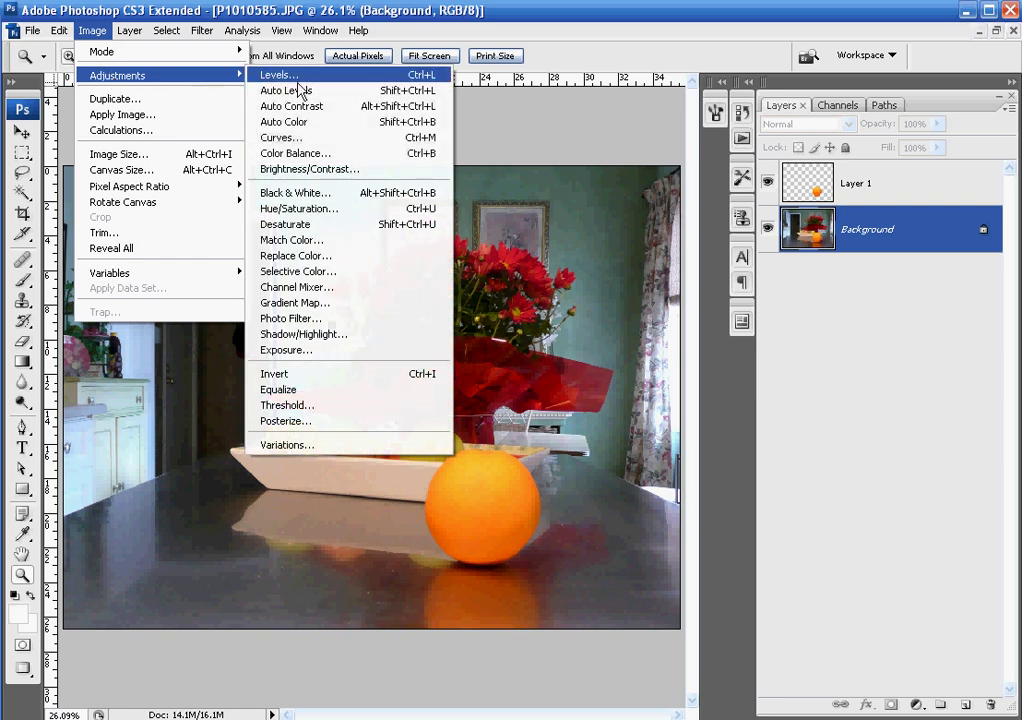
left_click(341, 200)
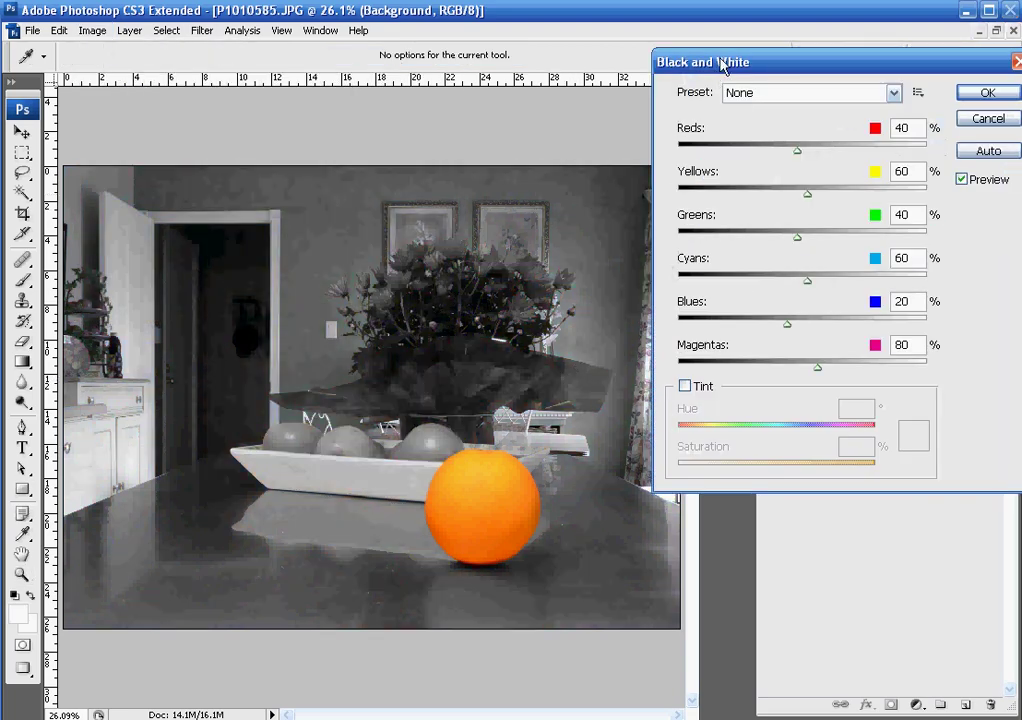
left_click_drag(722, 65, 647, 148)
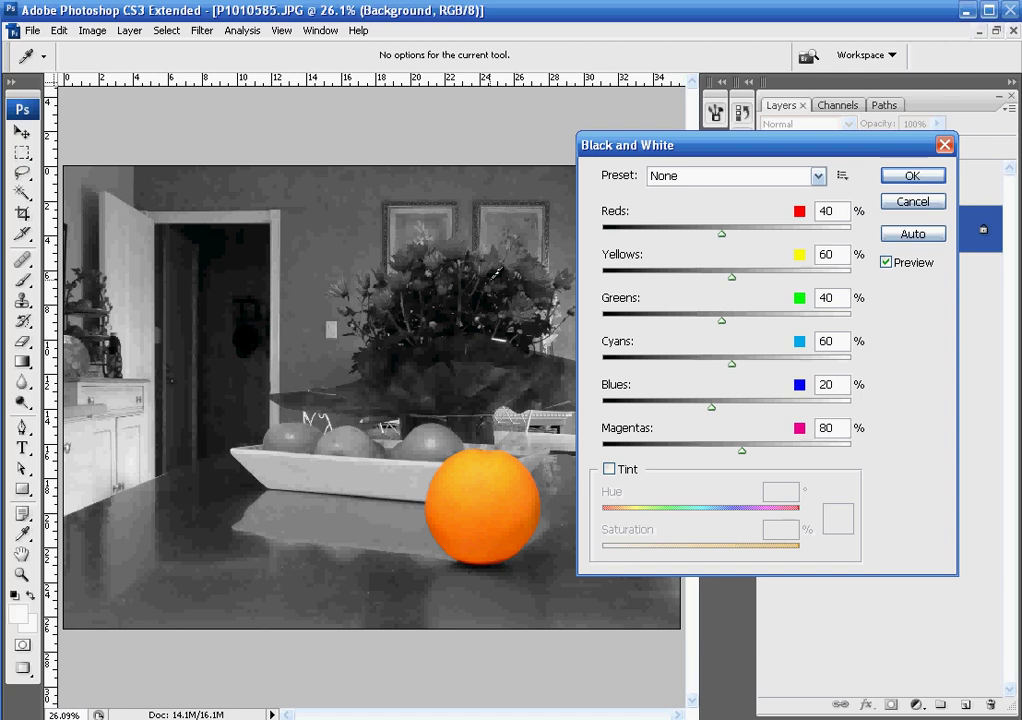
mouse_move(728, 238)
left_mouse_down()
mouse_move(668, 236)
mouse_move(787, 237)
mouse_move(660, 238)
mouse_move(796, 237)
mouse_move(693, 237)
mouse_move(746, 235)
mouse_move(728, 240)
left_mouse_up()
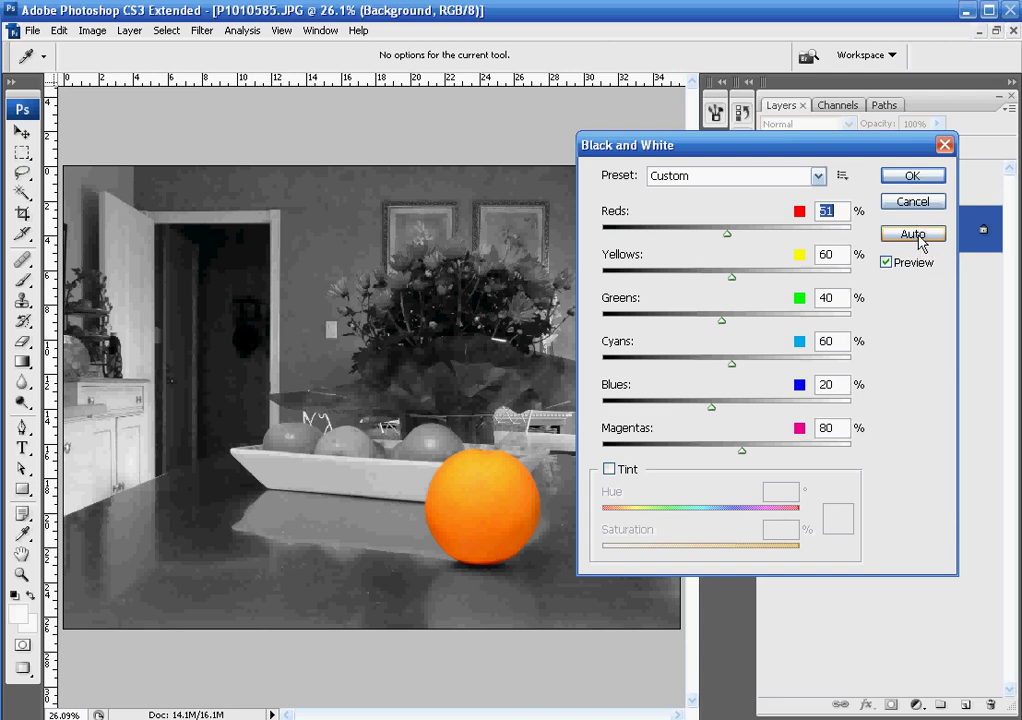
left_click(895, 180)
key("z")
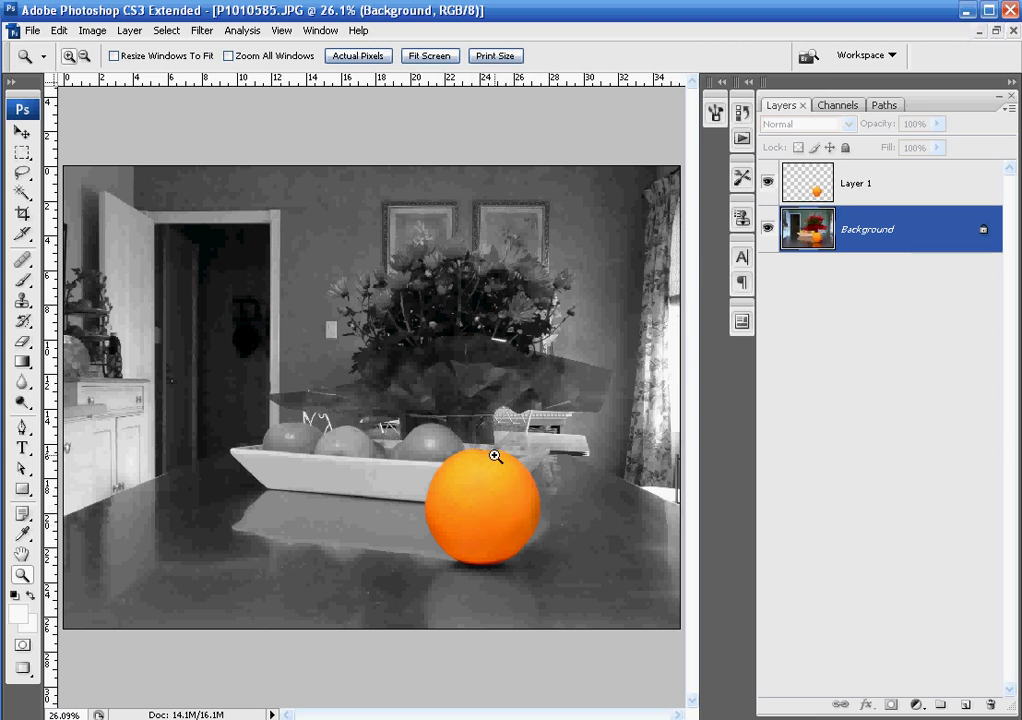
Step: Apply Levels to Layer 1 with input 24, 0.94, 248 and output 0–238
left_click(818, 188)
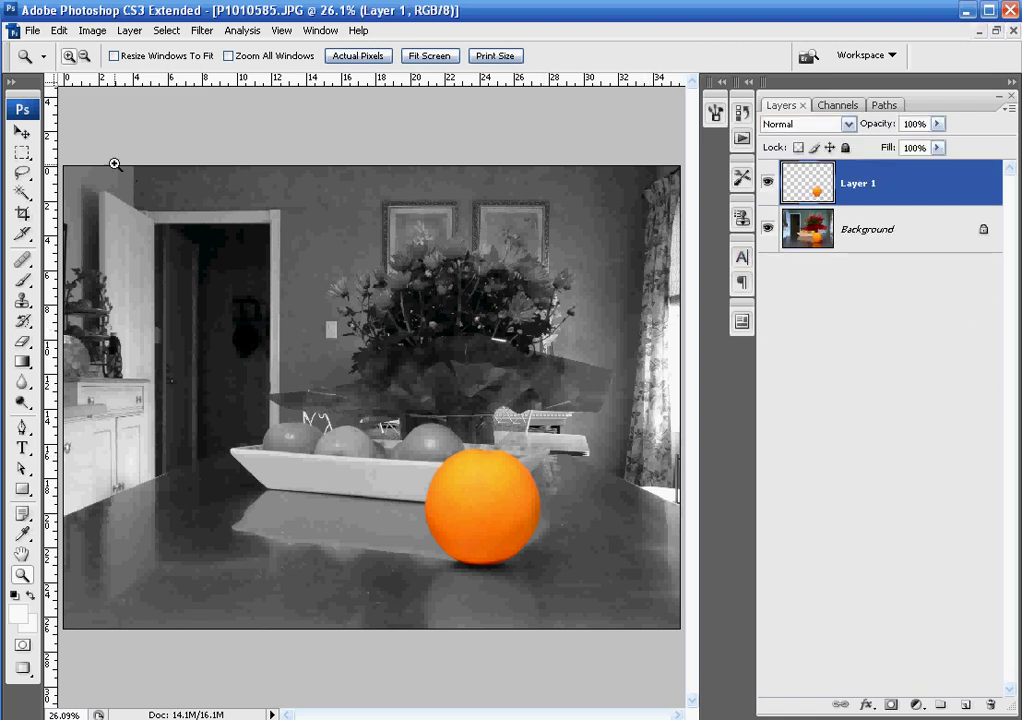
left_click(93, 31)
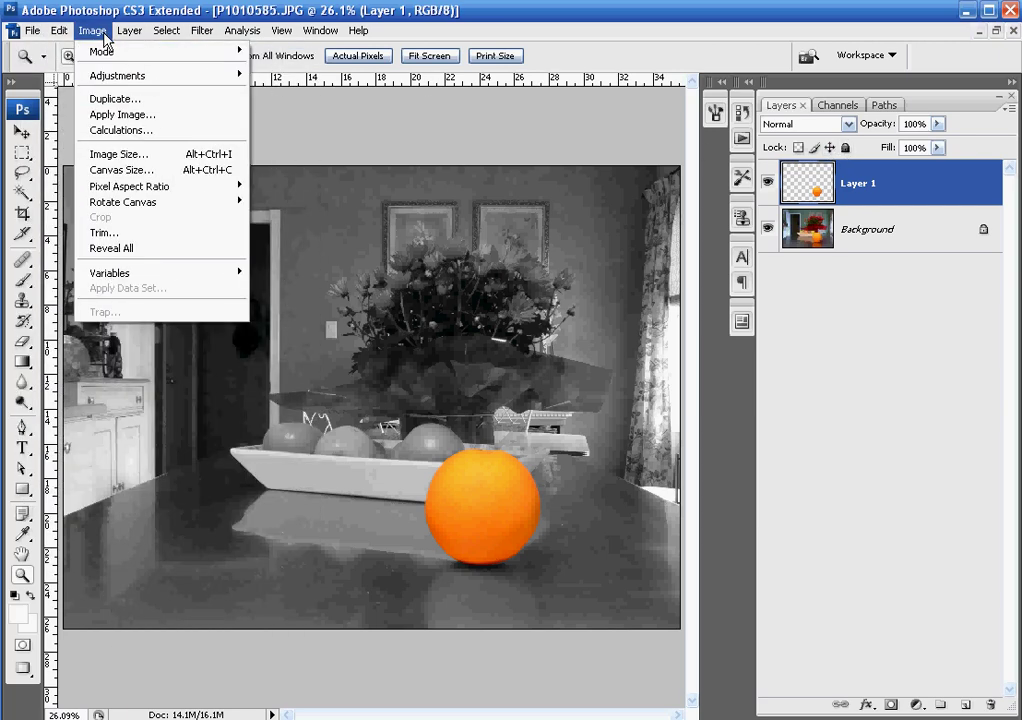
left_click(310, 78)
left_click_drag(996, 43, 304, 110)
left_click_drag(198, 278, 219, 280)
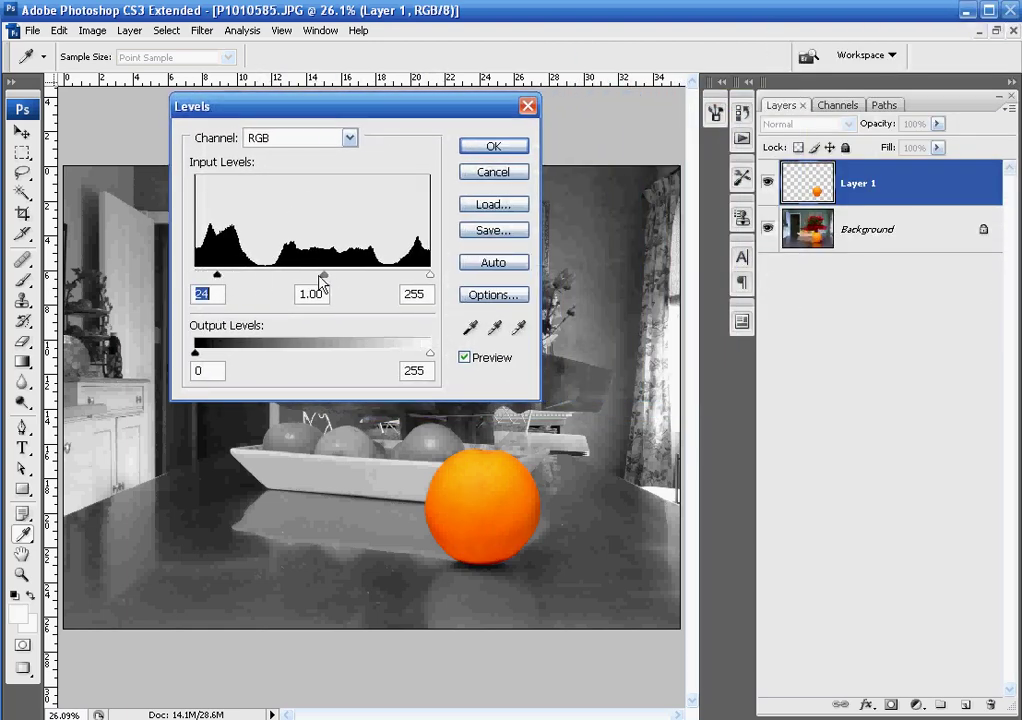
left_click_drag(323, 277, 330, 284)
mouse_move(430, 277)
left_mouse_down()
mouse_move(415, 279)
mouse_move(425, 284)
left_mouse_up()
mouse_move(199, 357)
left_mouse_down()
mouse_move(210, 358)
mouse_move(196, 358)
left_mouse_up()
mouse_move(429, 356)
left_mouse_down()
mouse_move(420, 361)
mouse_move(429, 356)
left_mouse_up()
left_click(493, 147)
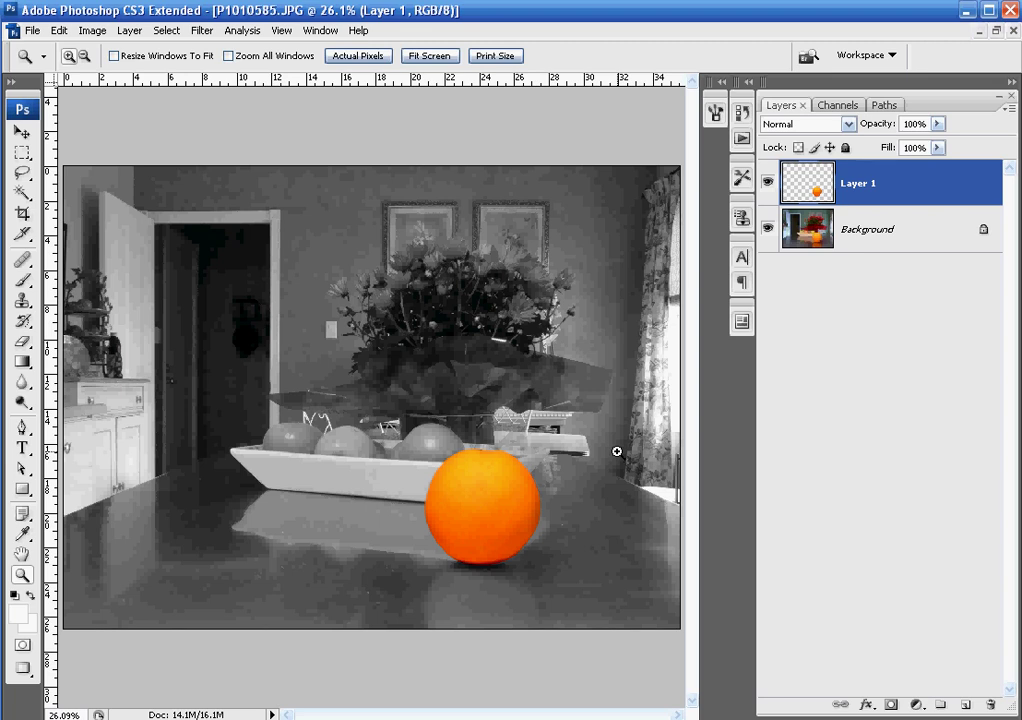